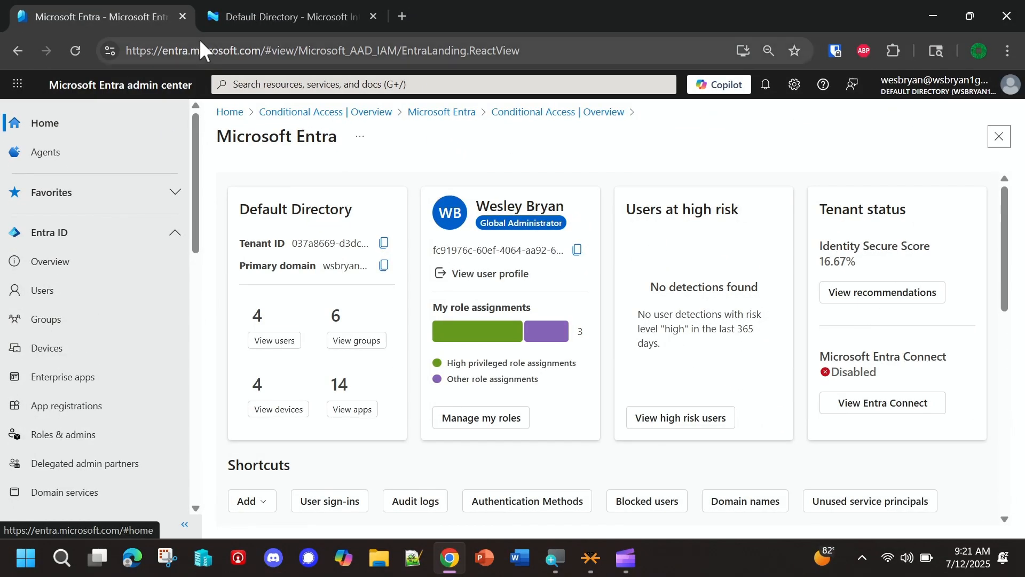
- View the Microsoft Intune admin center home page alongside the Microsoft Entra admin center, ending on Entra
left_click(258, 18)
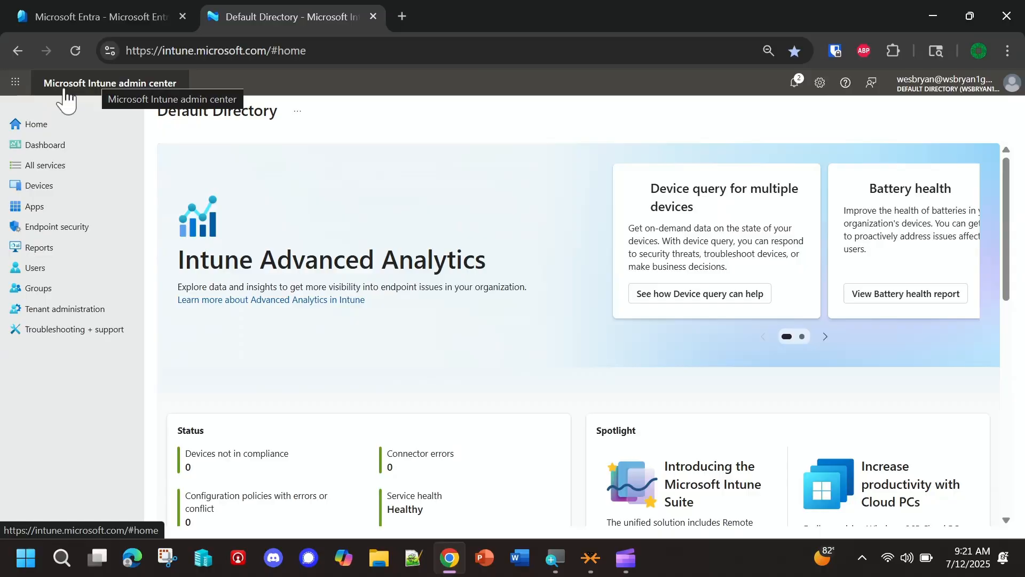
left_click(71, 24)
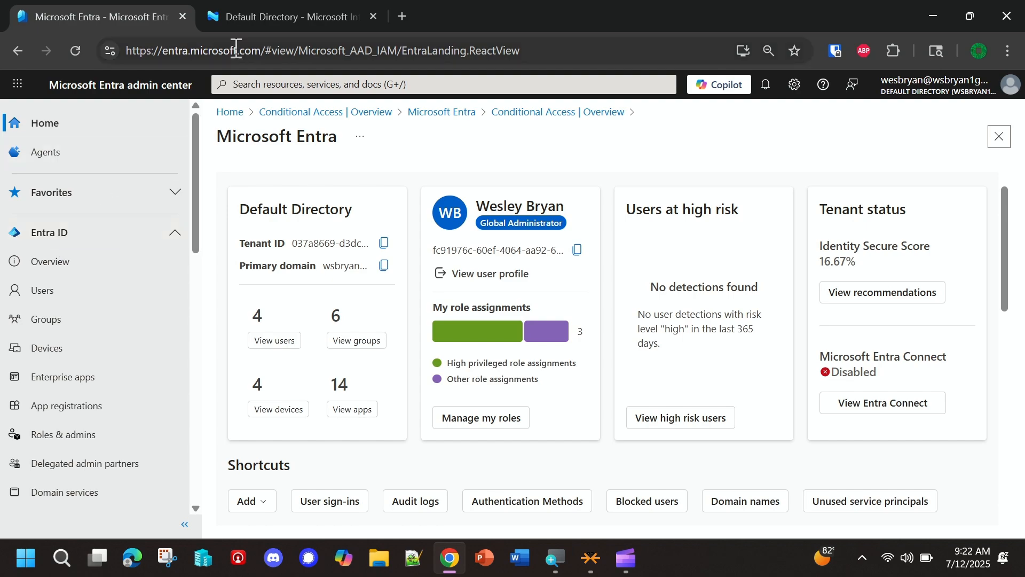
left_click(240, 19)
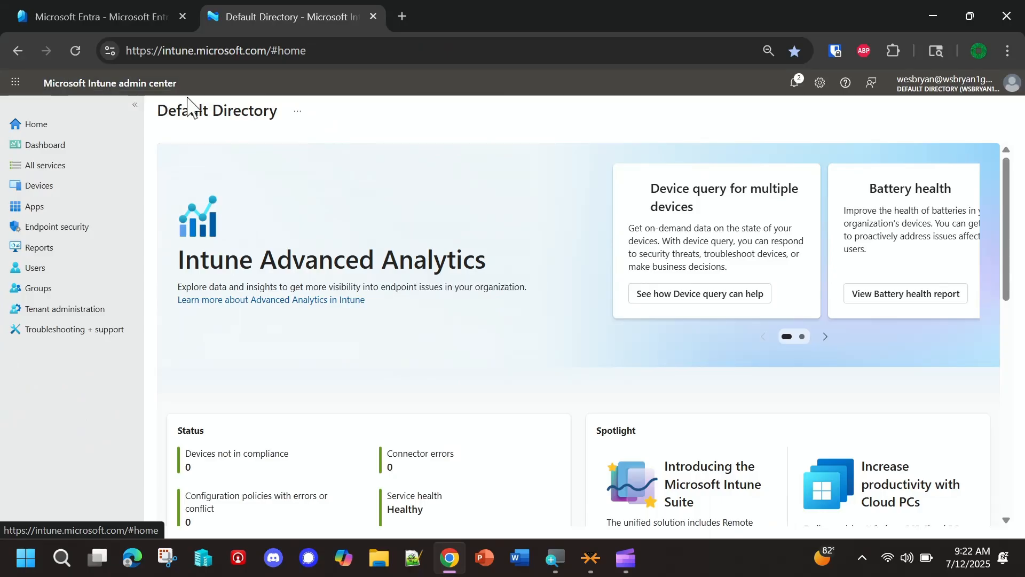
left_click(136, 16)
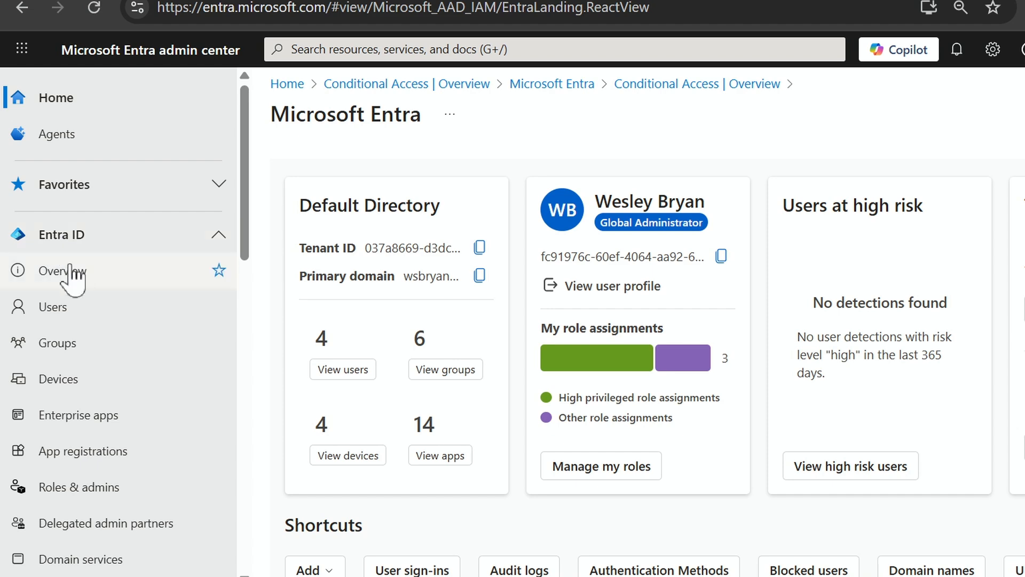
- Open Conditional Access under Entra ID and start creating a new policy
scroll(75, 389, "down", 5)
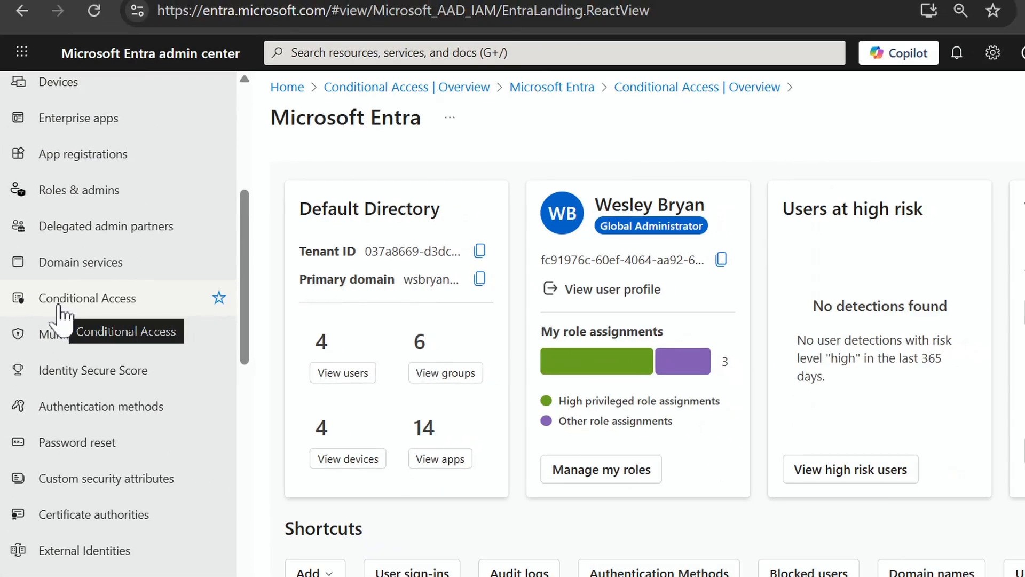
left_click(71, 307)
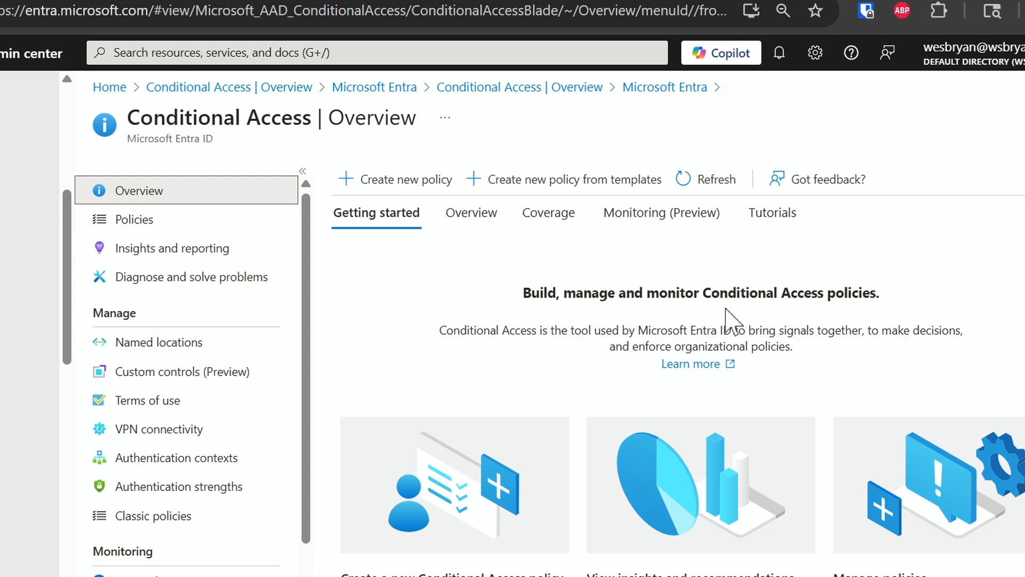
scroll(731, 319, "down", 2)
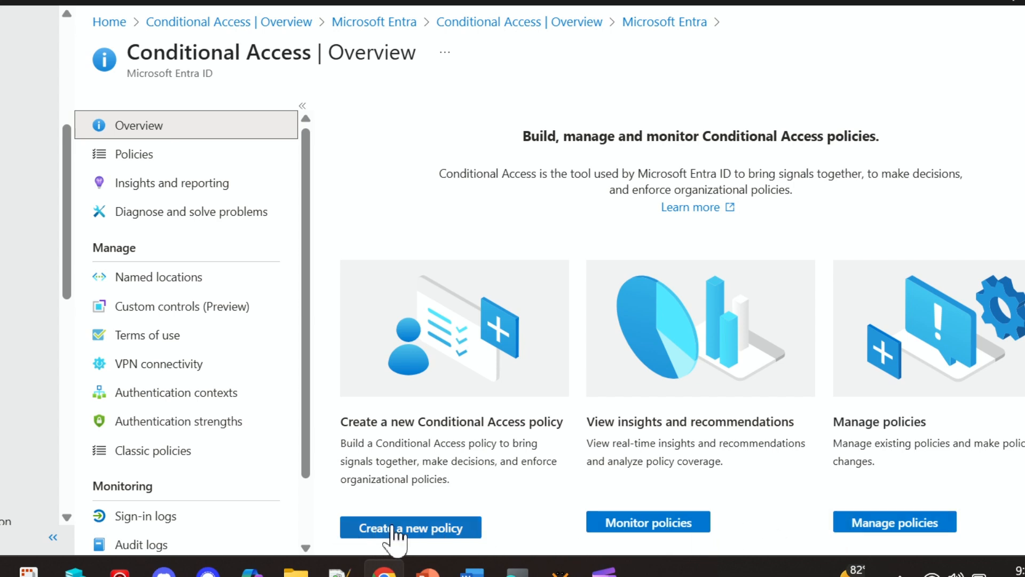
scroll(377, 313, "up", 2)
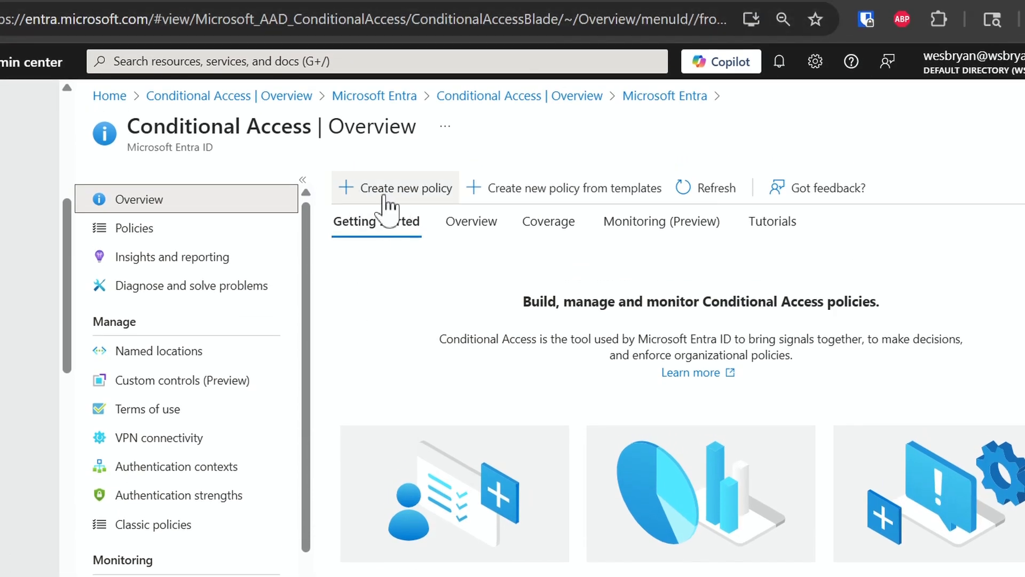
left_click(350, 193)
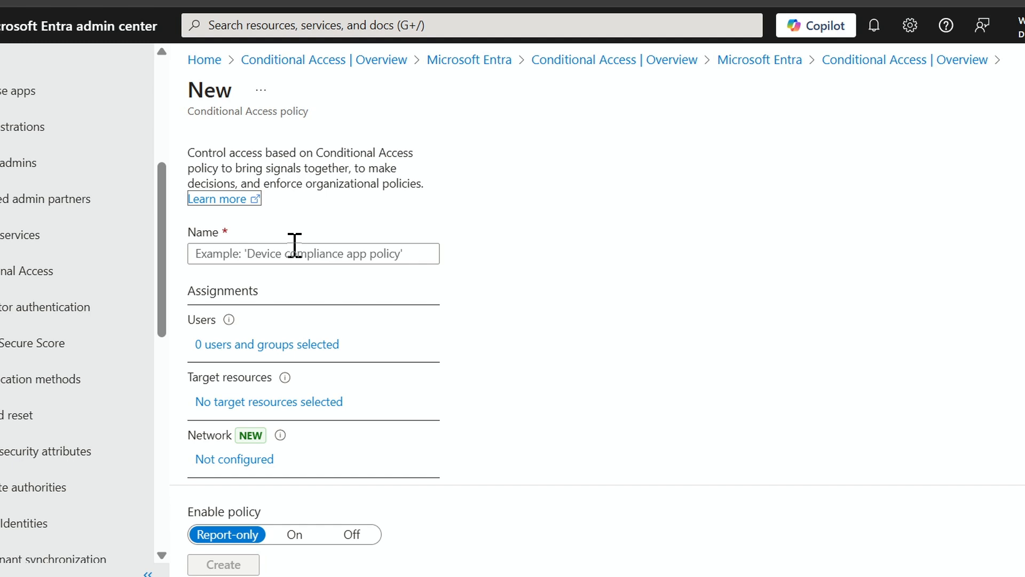
- Name the new Conditional Access policy West-US-Conditional-Access-01
left_click(295, 253)
type("We")
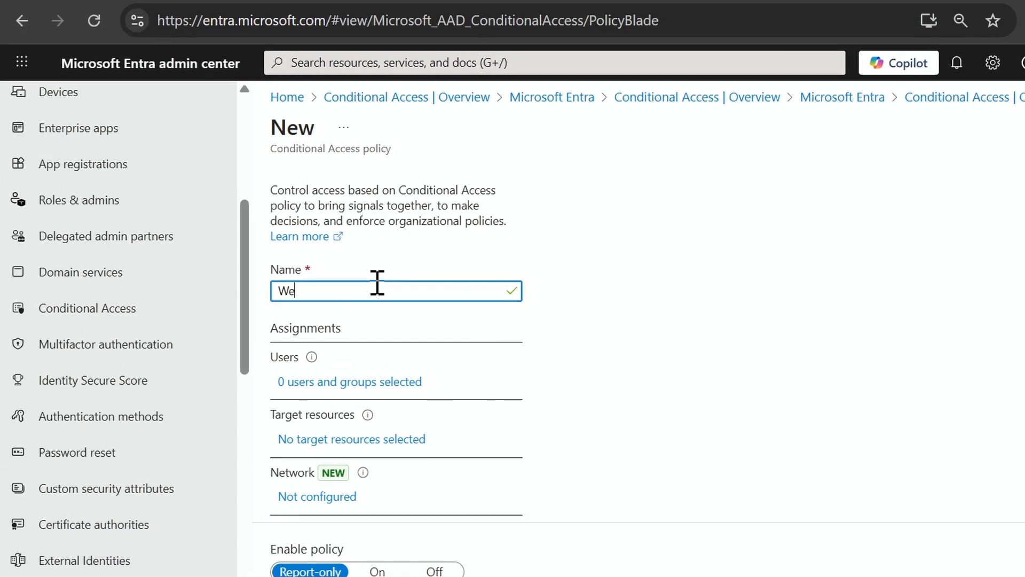
type("st-US-COn")
key("BackSpace")
key("BackSpace")
type("on")
type("fig-")
key("BackSpace")
key("BackSpace")
key("BackSpace")
key("BackSpace")
type("g")
key("BackSpace")
type("ditio")
key("BackSpace")
key("BackSpace")
key("BackSpace")
key("BackSpace")
type("itional-Acccess-01")
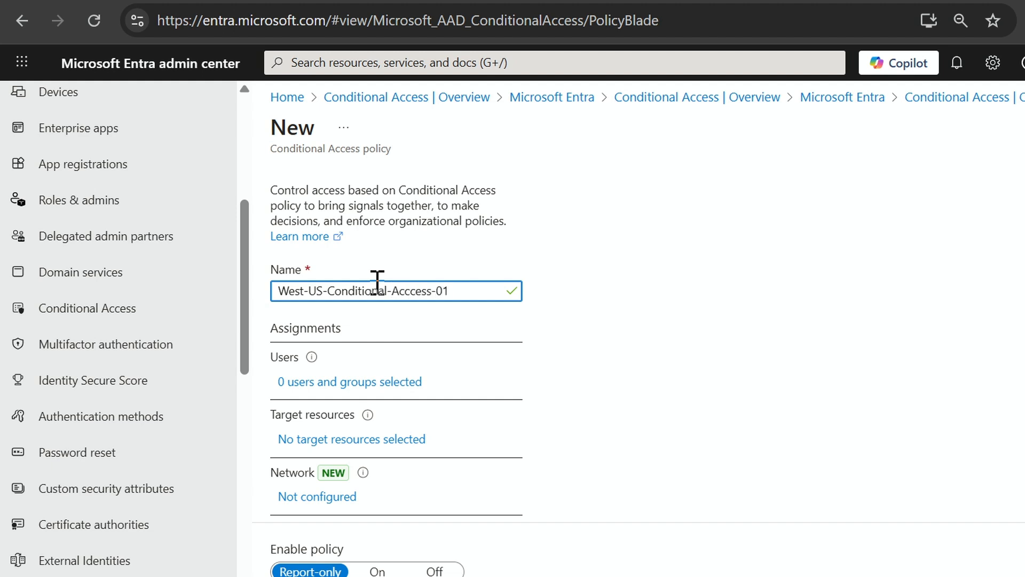
left_click(415, 292)
key("BackSpace")
scroll(769, 342, "down", 1)
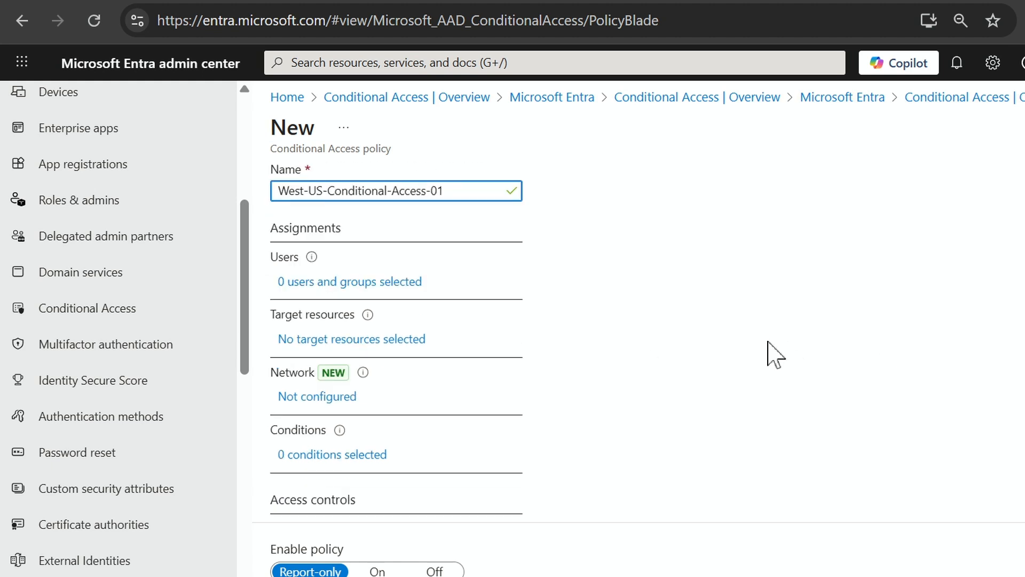
scroll(769, 342, "up", 1)
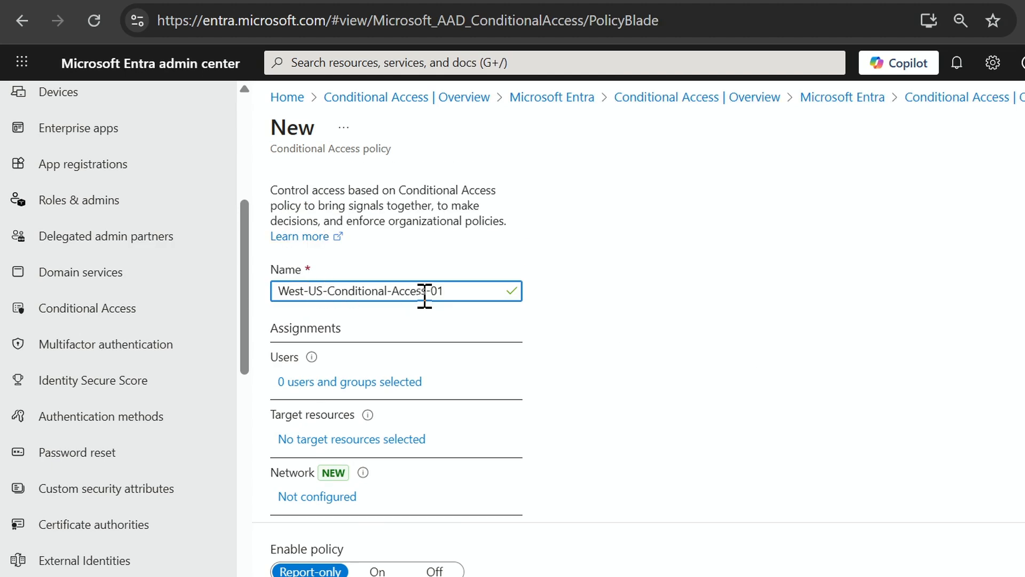
- Open the policy's user assignment and set it to include all users
scroll(434, 343, "down", 2)
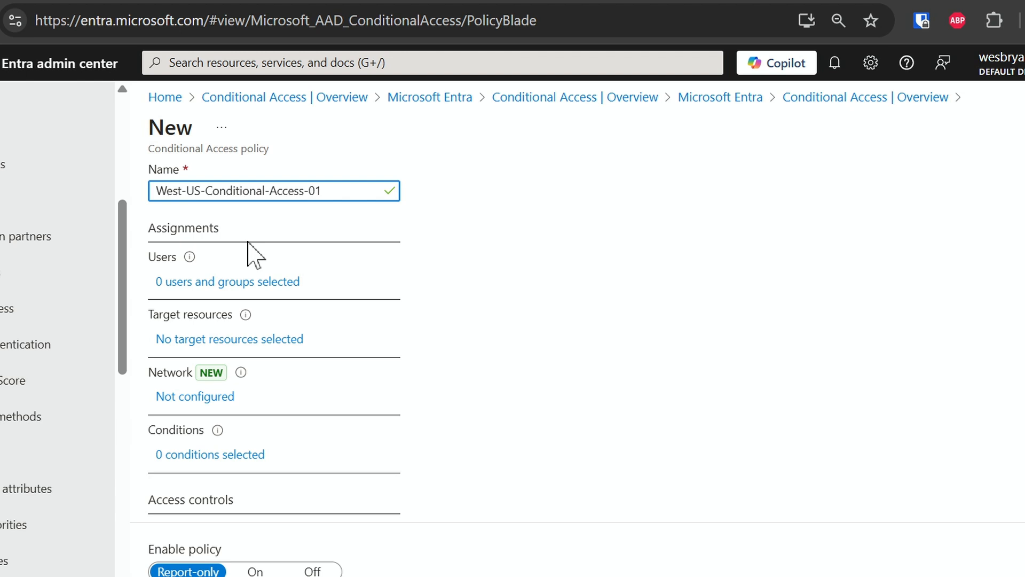
left_click(196, 285)
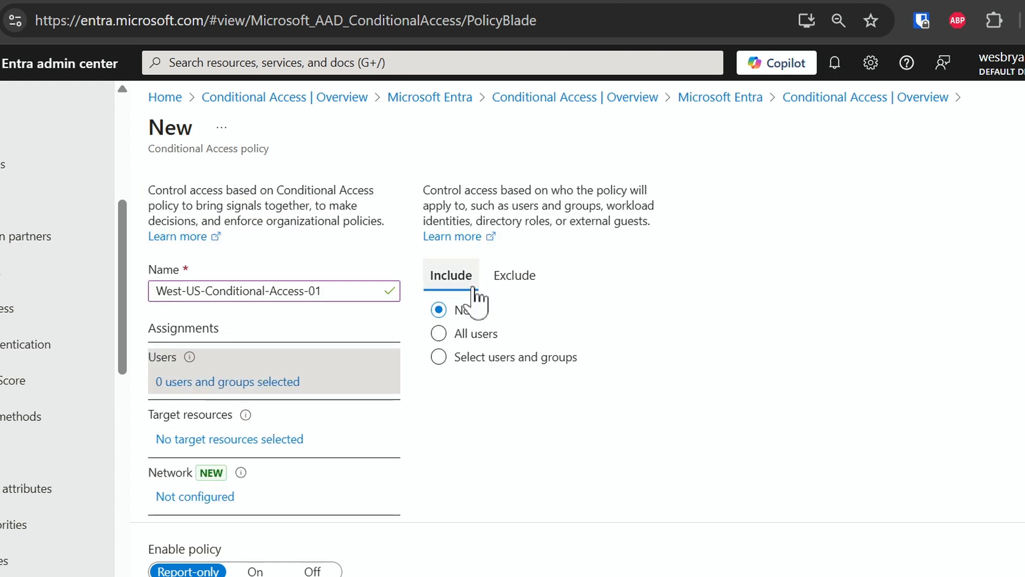
left_click(500, 275)
left_click(443, 280)
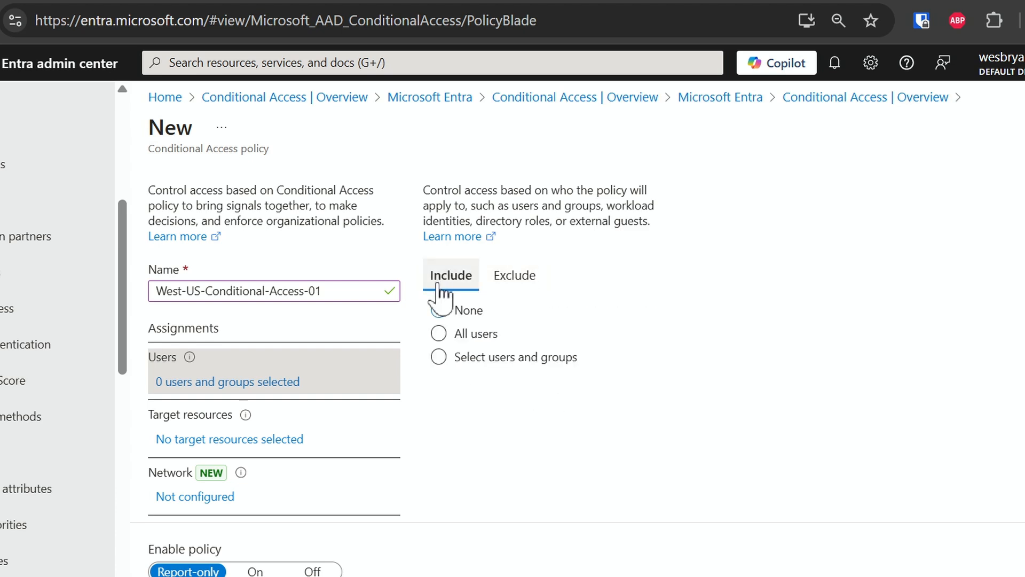
left_click(446, 337)
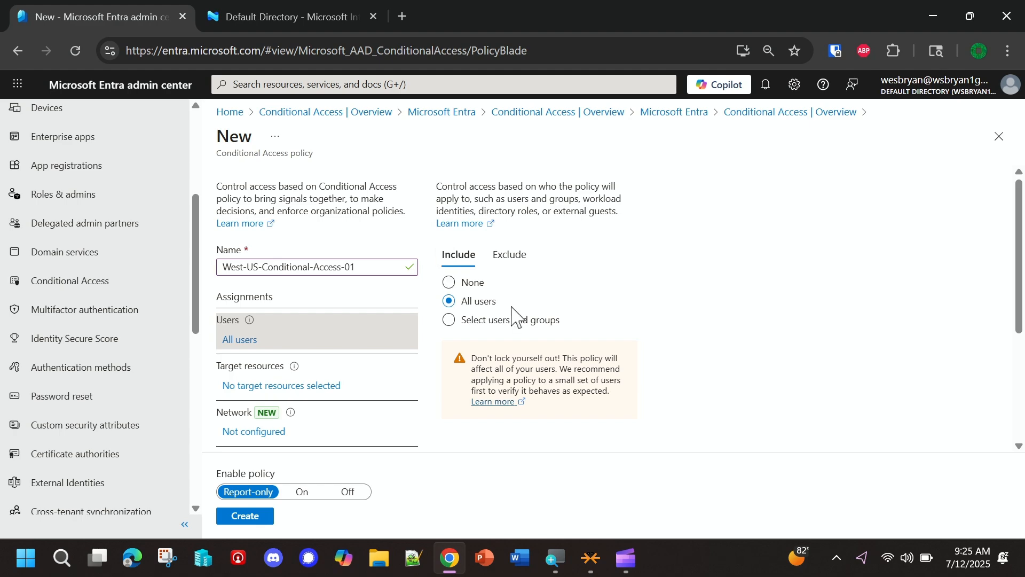
- Set the policy's user assignment to selected users and groups, and include the Sales group
left_click(449, 320)
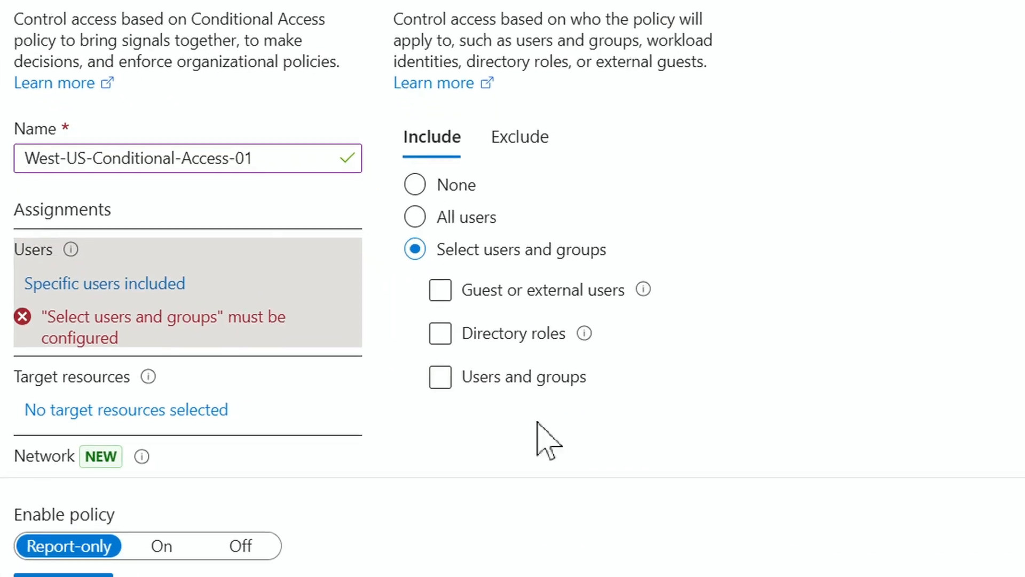
left_click(496, 395)
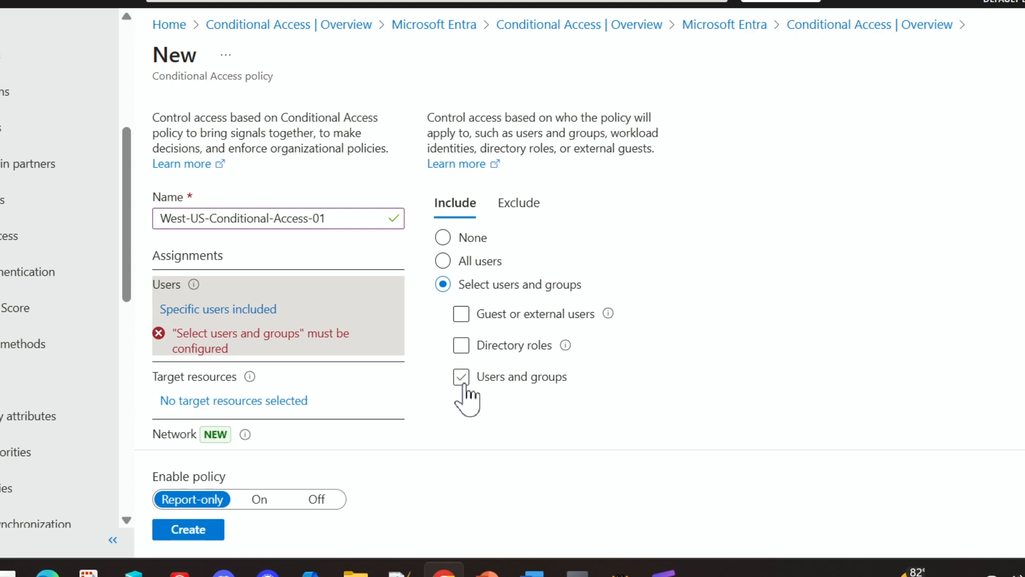
left_click(462, 383)
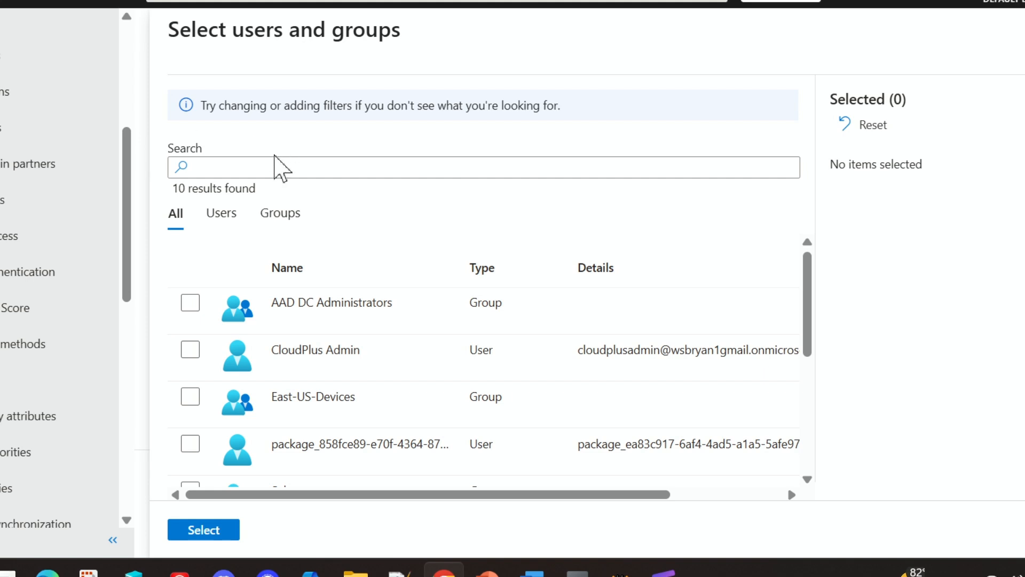
scroll(252, 267, "down", 4)
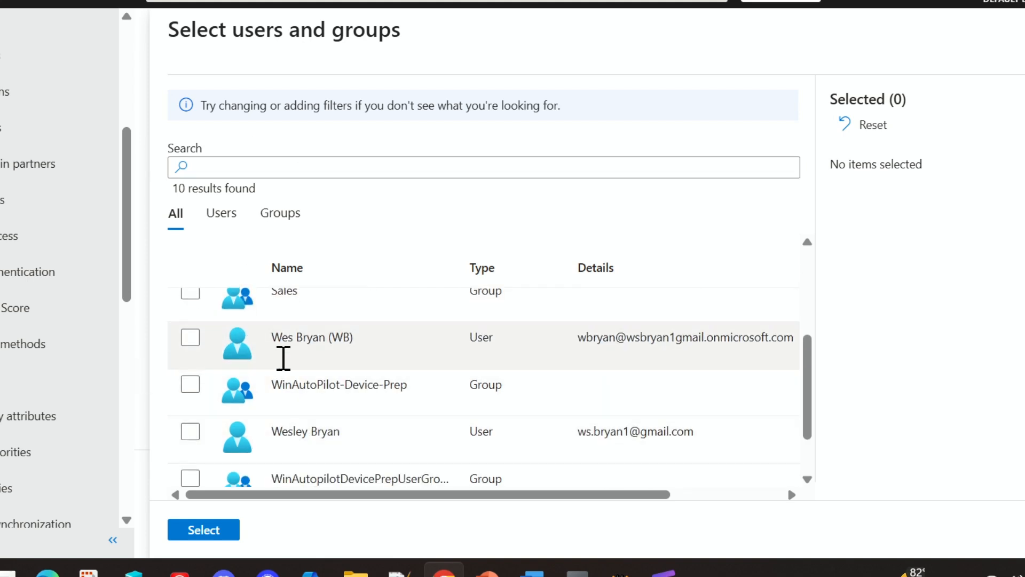
scroll(282, 357, "up", 2)
left_click(190, 390)
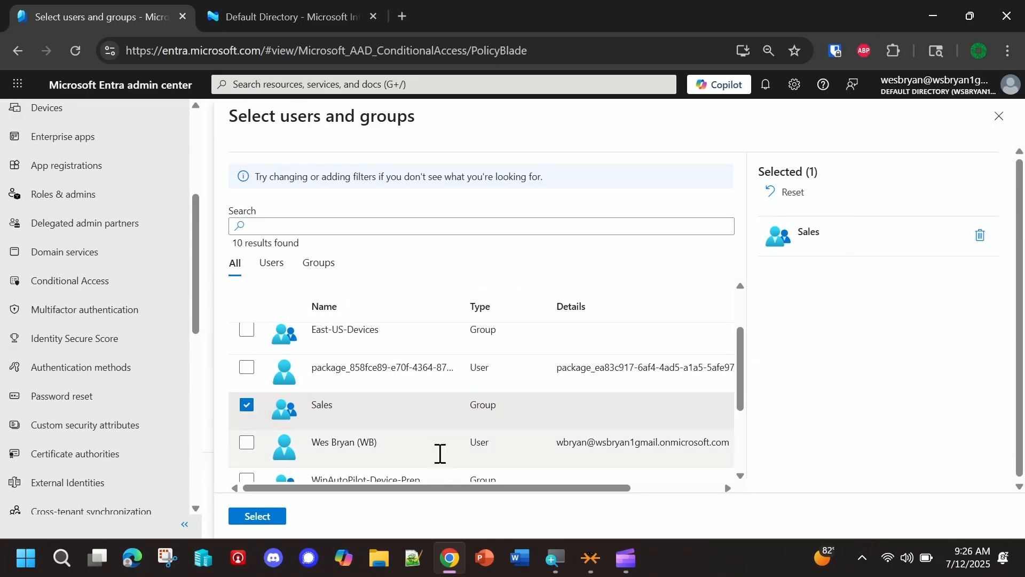
left_click(278, 515)
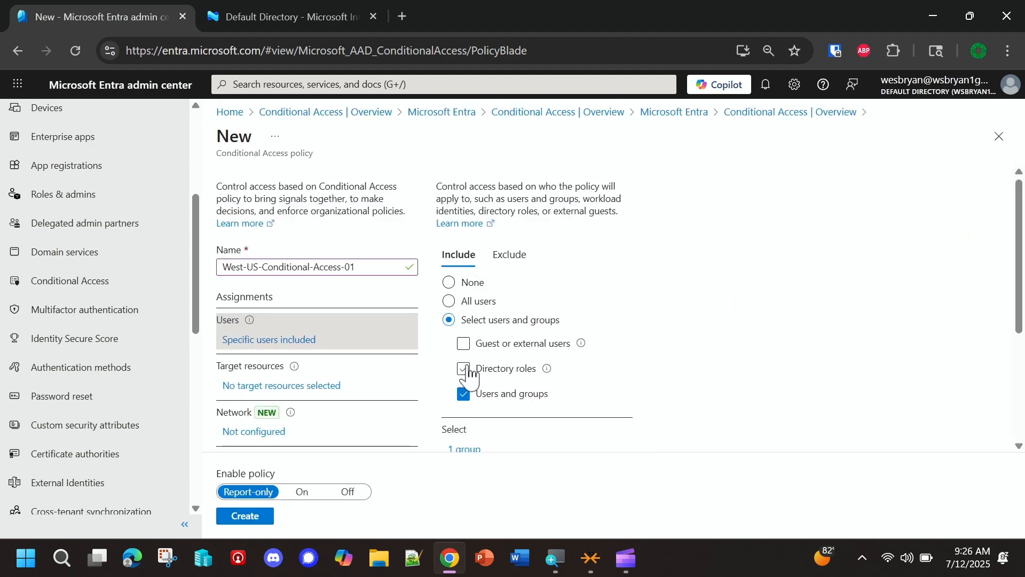
- Set the policy's target resources to include all resources (formerly 'All cloud apps')
scroll(470, 419, "down", 3)
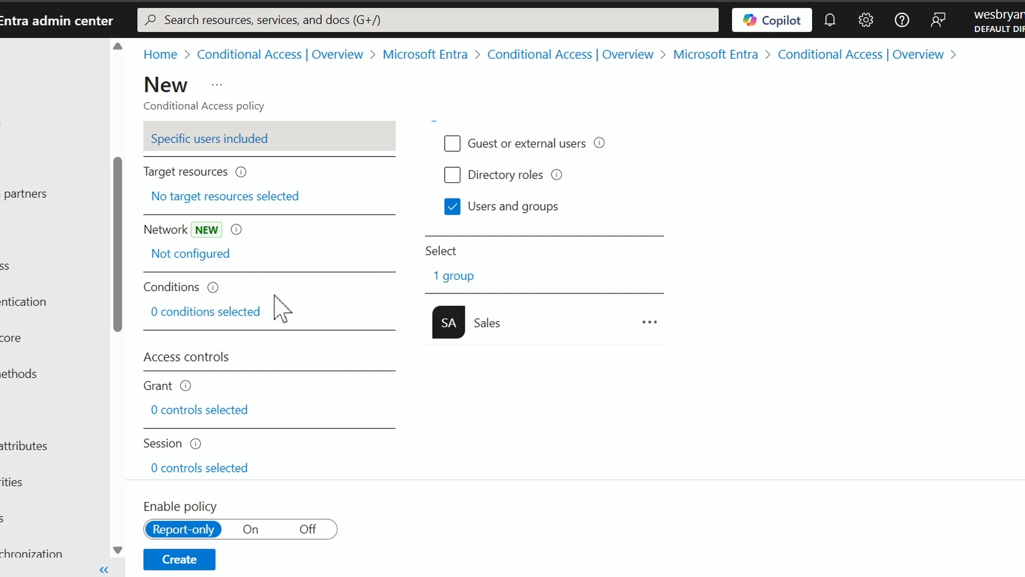
left_click(220, 198)
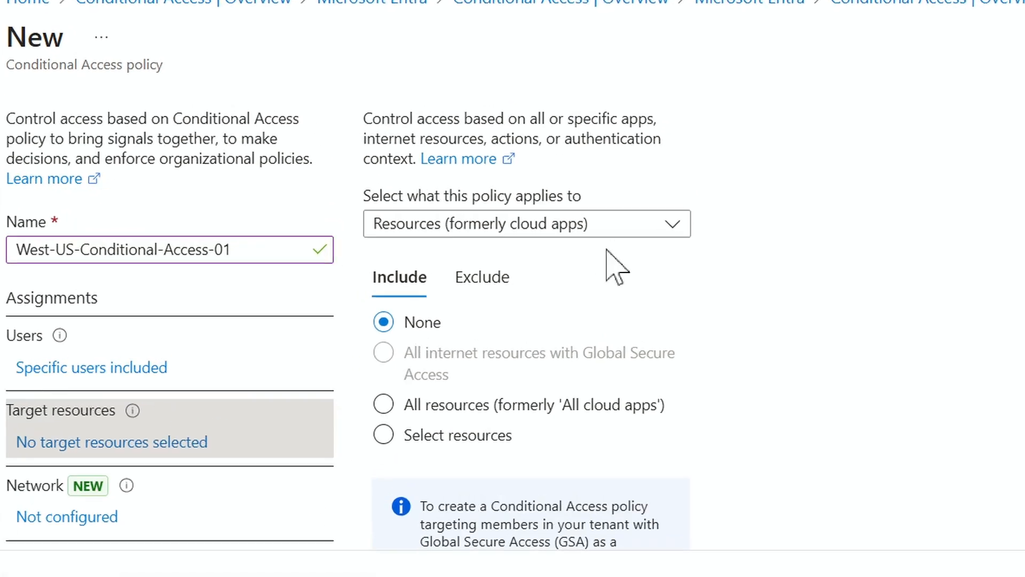
left_click(373, 221)
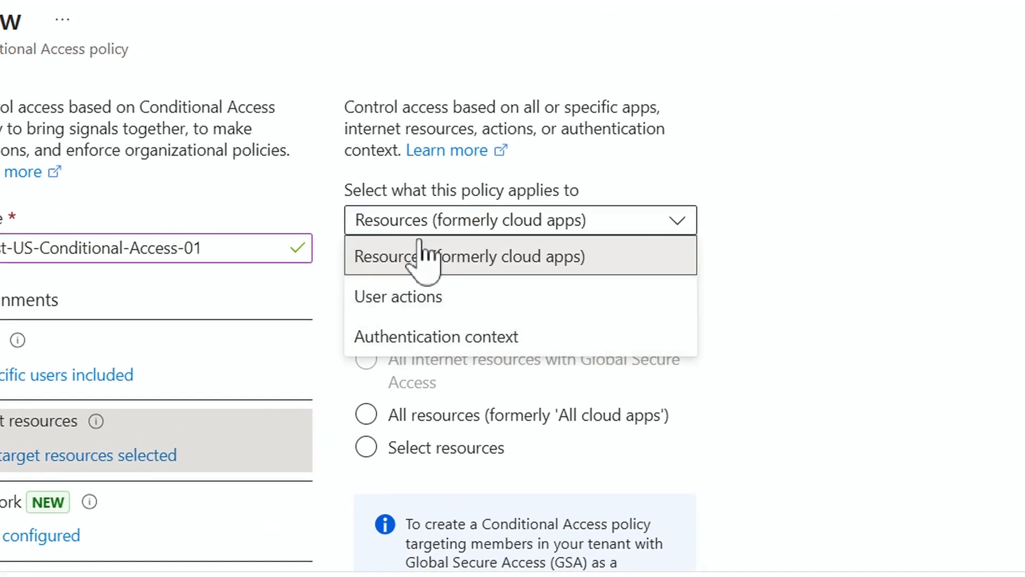
left_click(476, 261)
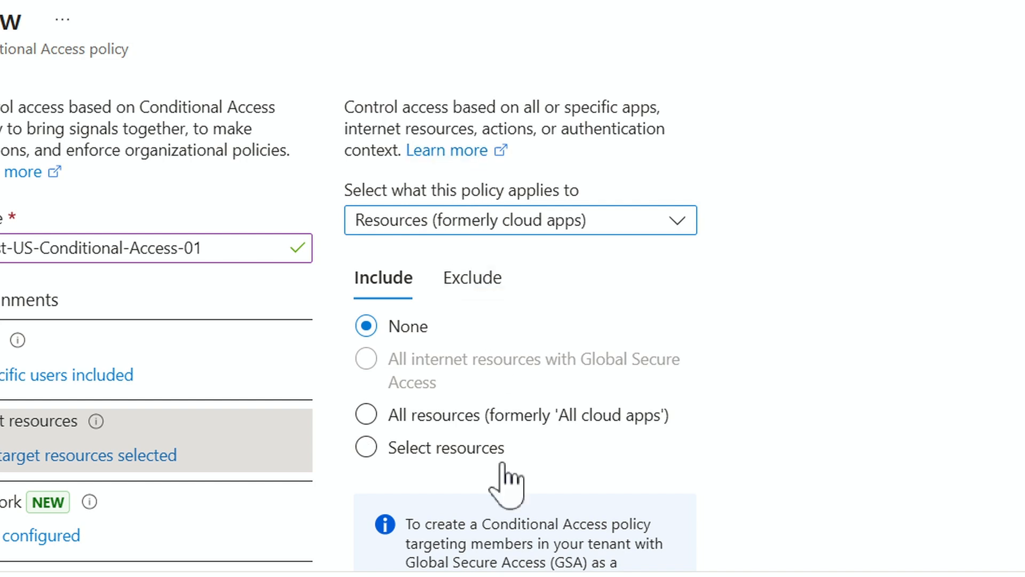
left_click(388, 445)
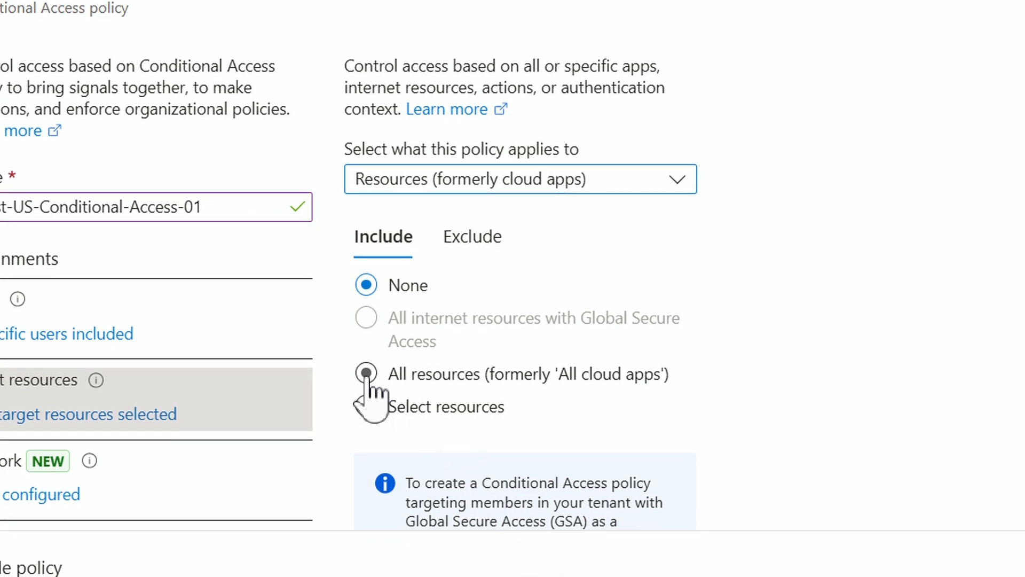
left_click(366, 376)
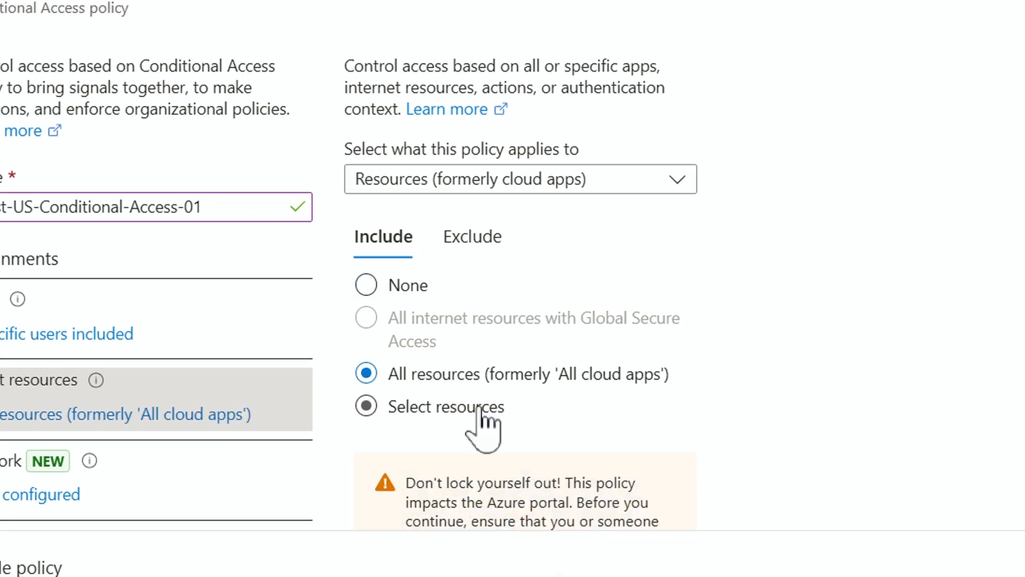
scroll(619, 492, "down", 3)
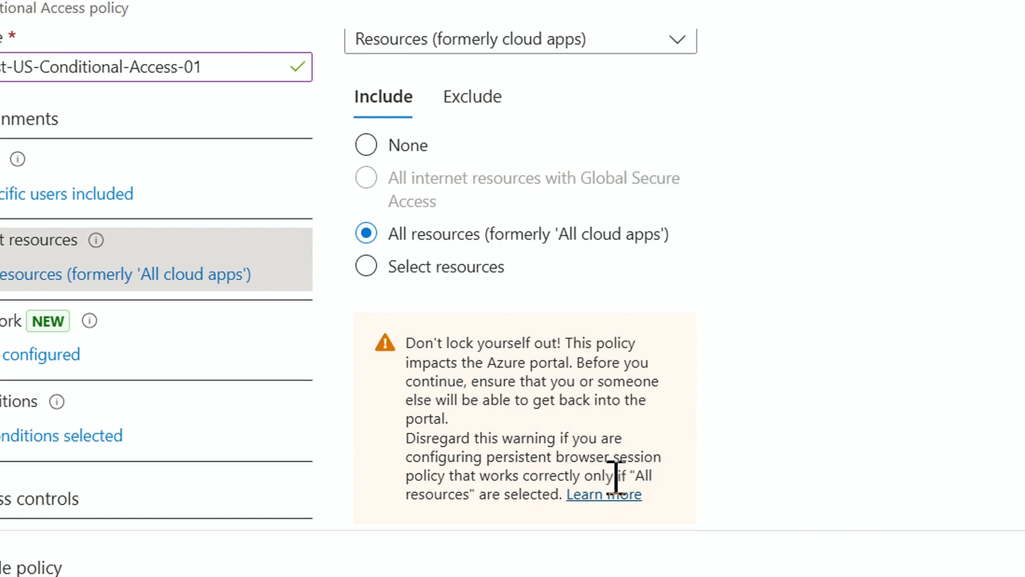
left_click_drag(483, 363, 590, 365)
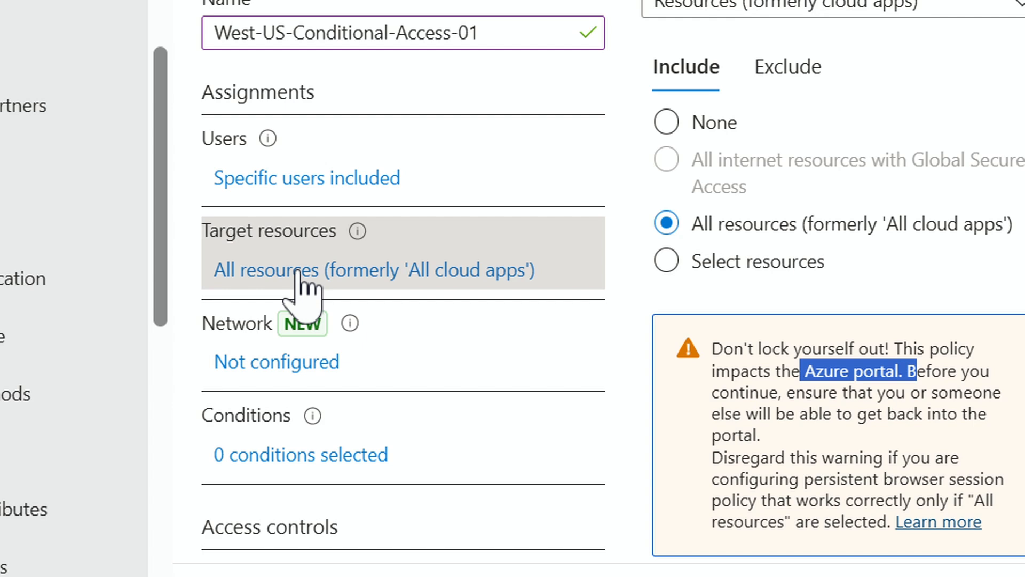
- Enable the policy's network condition with any network or location included
left_click(247, 366)
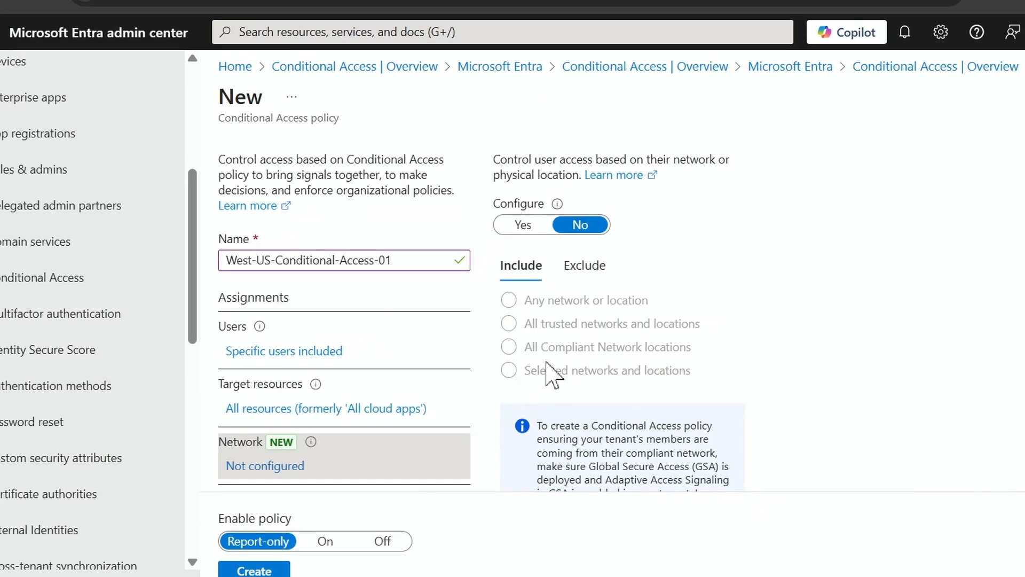
left_click(526, 225)
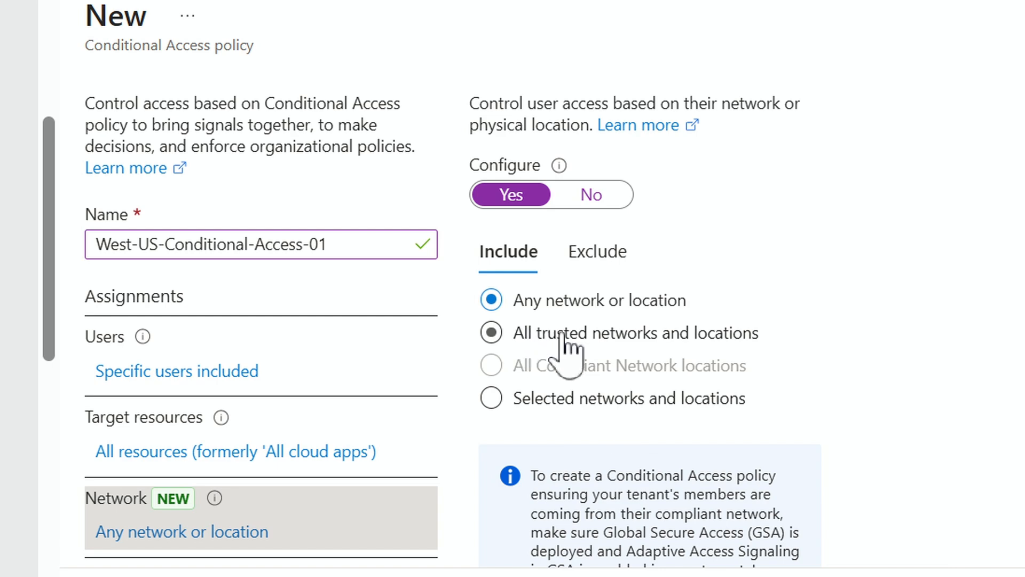
scroll(216, 508, "down", 3)
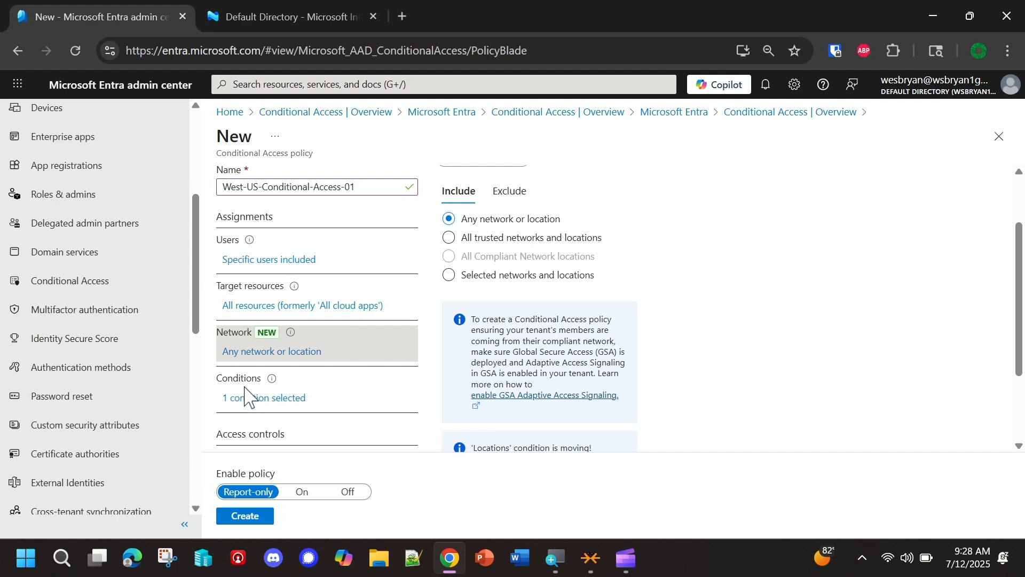
scroll(518, 400, "down", 2)
scroll(520, 398, "up", 4)
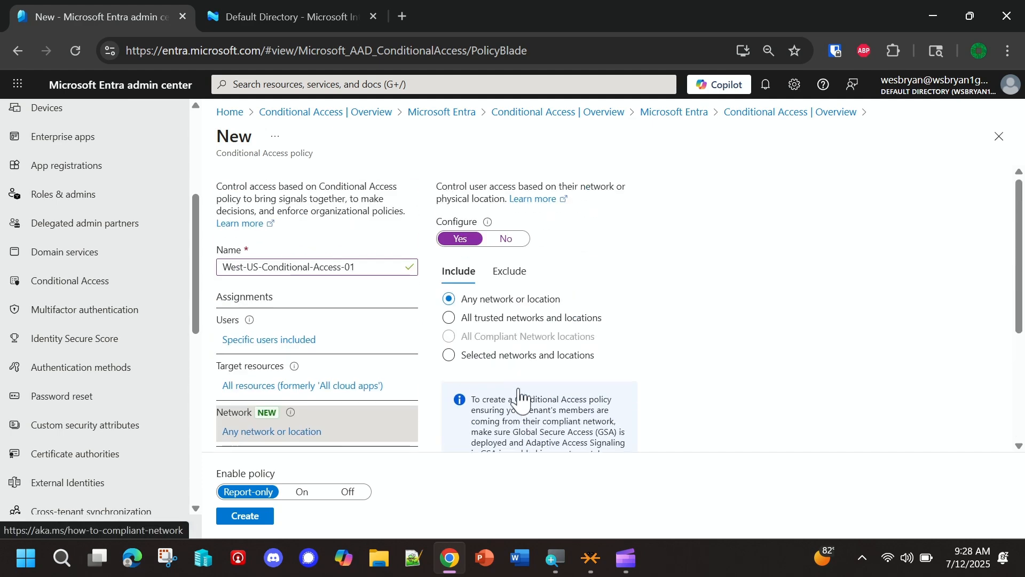
- Open the policy's conditions and review the available condition types, from user risk to authentication flows
scroll(519, 401, "down", 4)
scroll(513, 315, "up", 5)
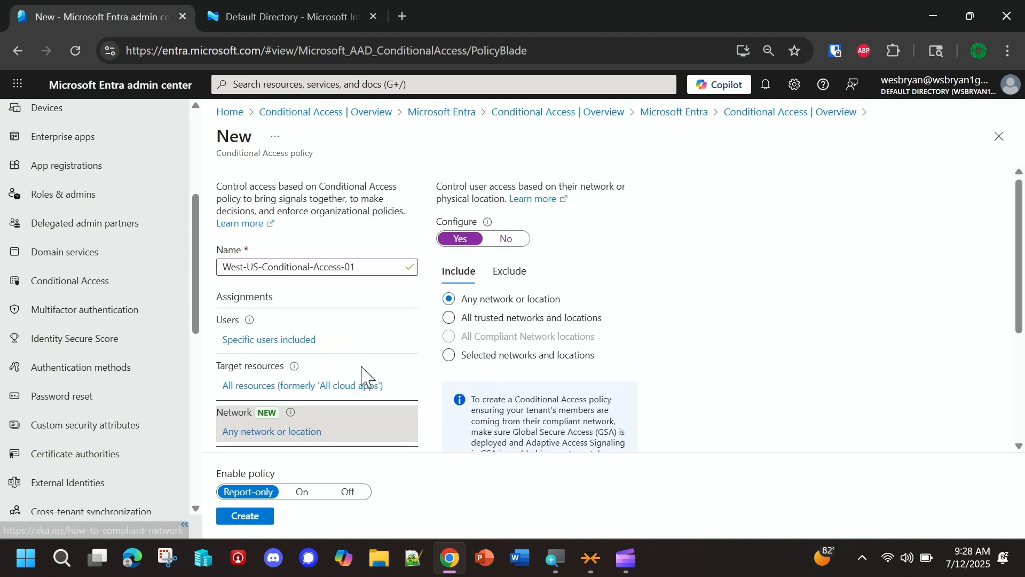
scroll(357, 381, "down", 3)
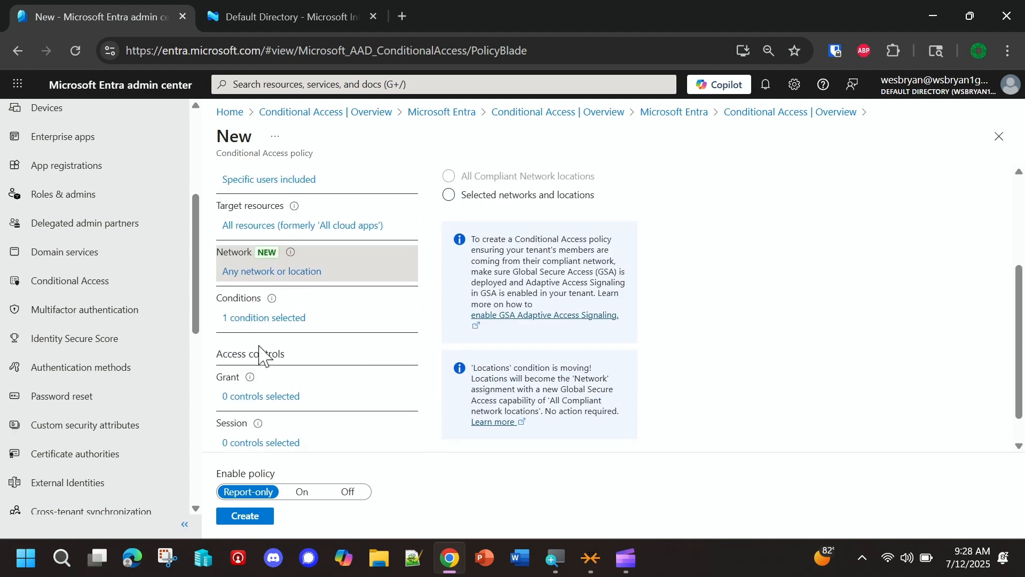
left_click(245, 332)
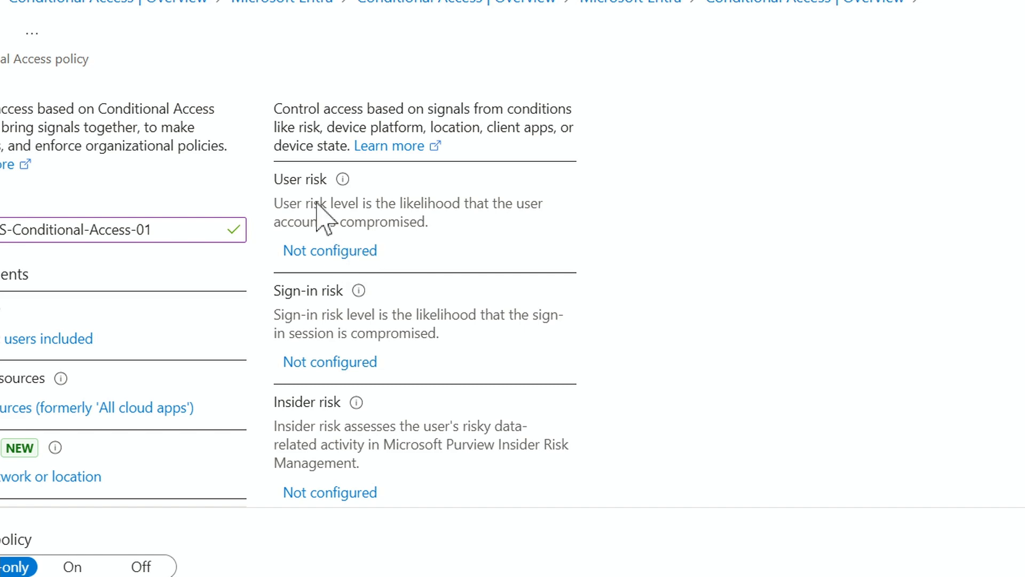
scroll(320, 372, "down", 1)
scroll(326, 384, "down", 4)
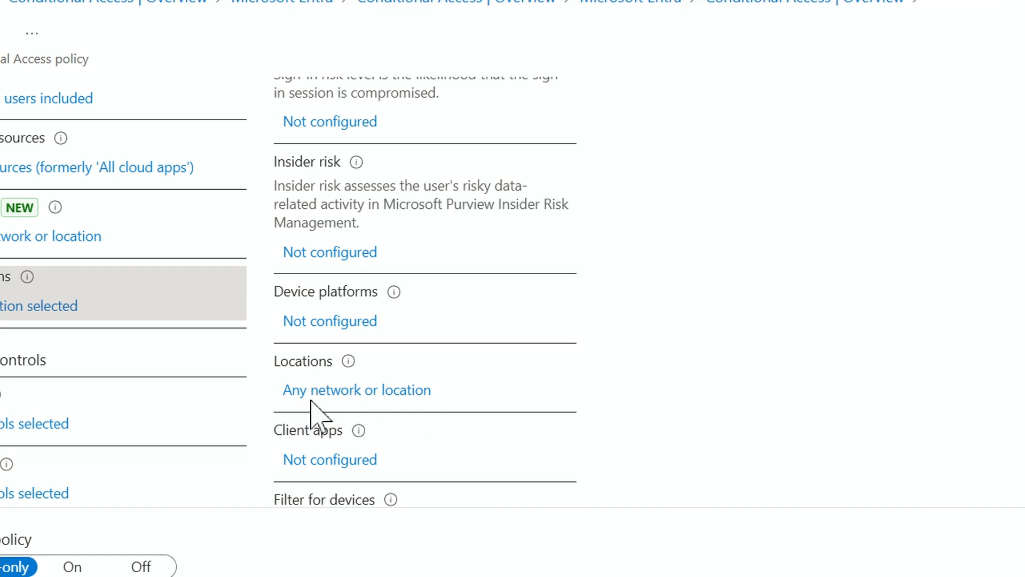
scroll(311, 405, "down", 2)
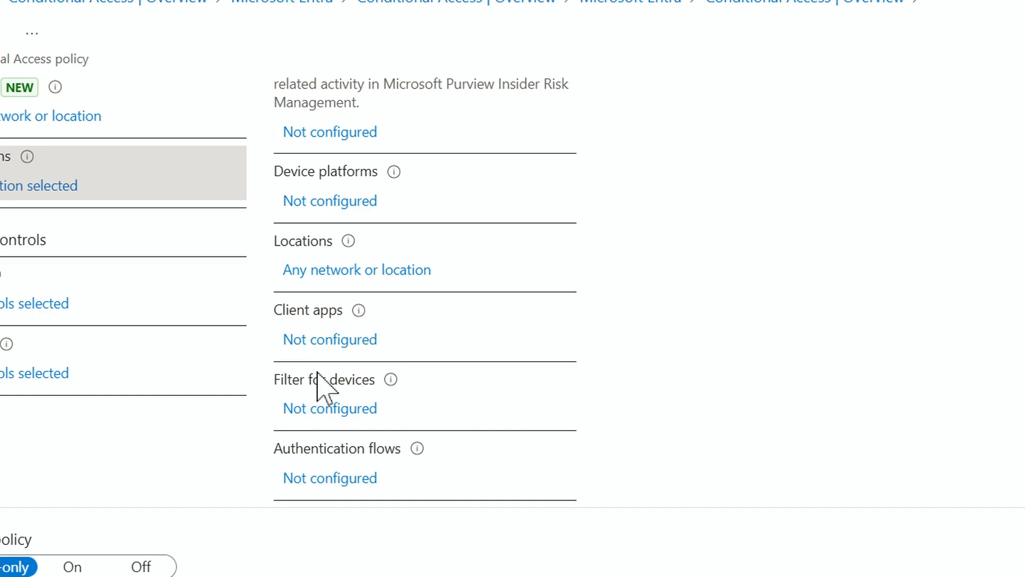
scroll(320, 384, "down", 1)
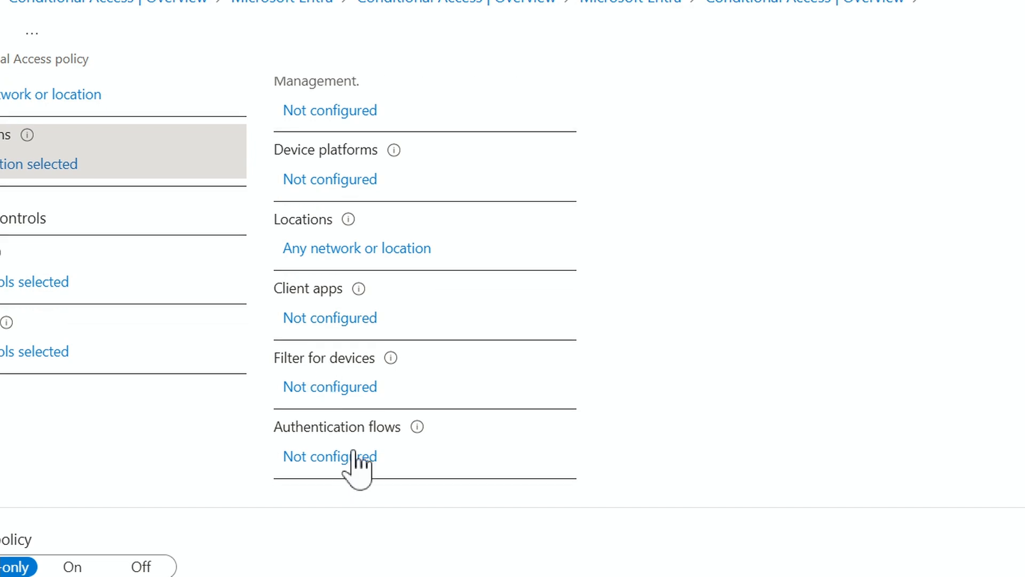
scroll(352, 460, "up", 6)
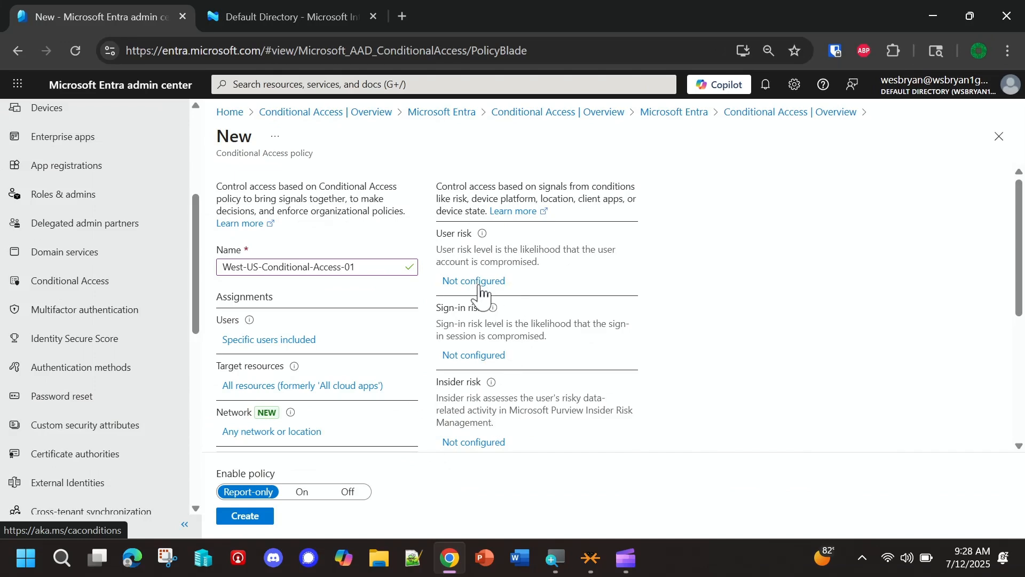
- Enable the policy's user risk condition and apply it to the Medium risk level
left_click(479, 283)
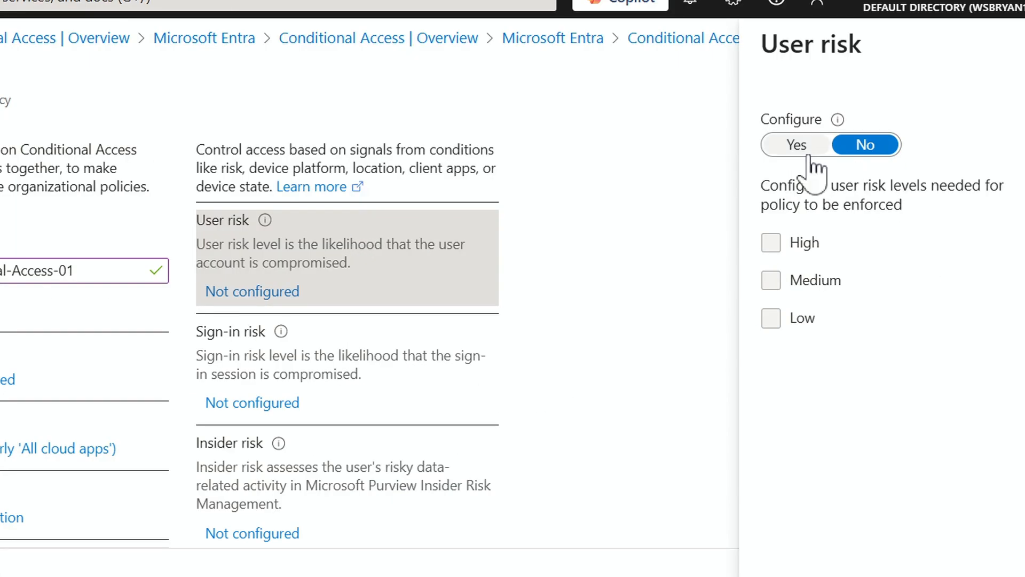
left_click(798, 145)
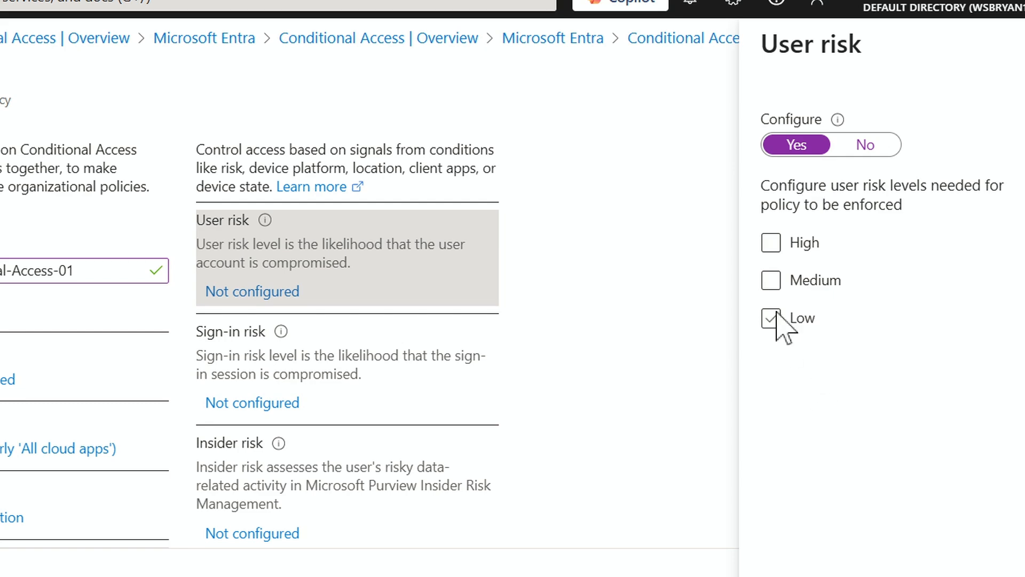
left_click(771, 280)
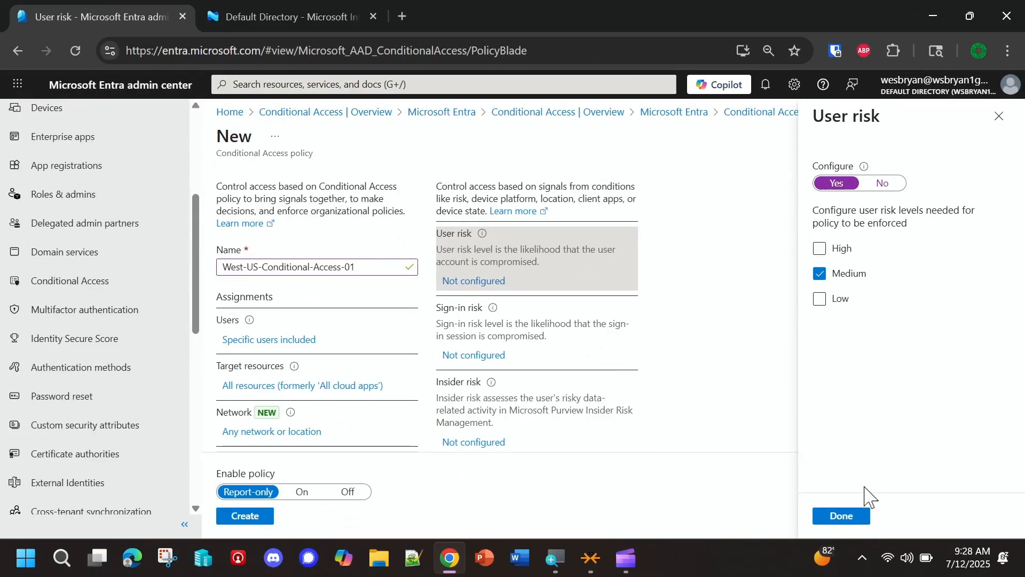
left_click(843, 516)
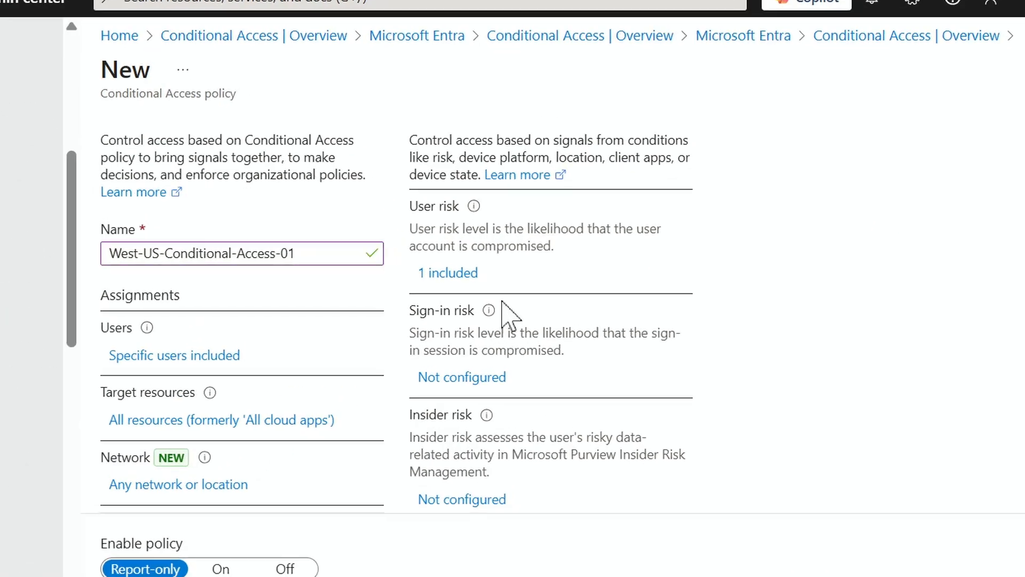
- Enable the policy's sign-in risk condition and apply it to the Medium risk level
left_click(455, 385)
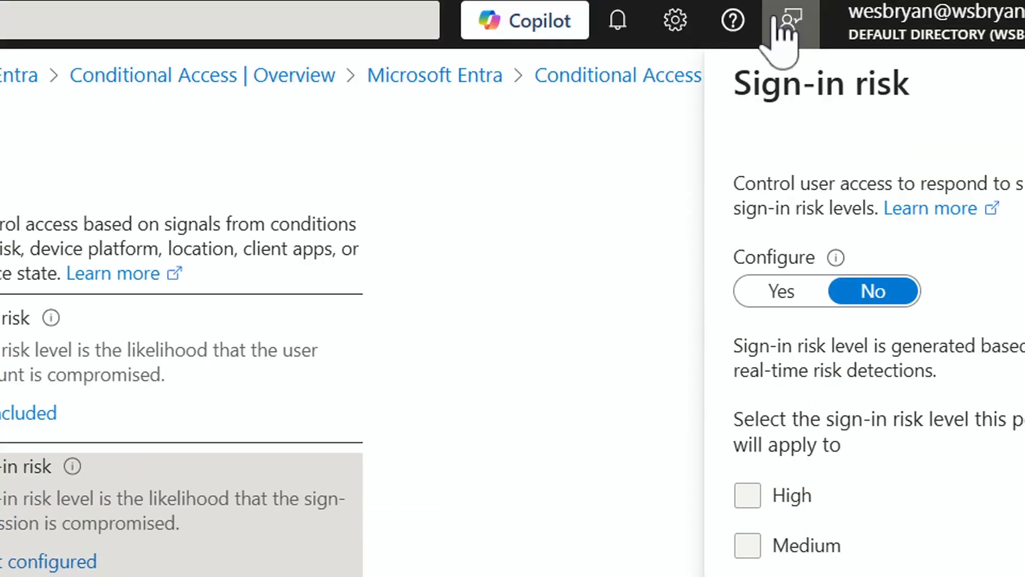
left_click(777, 293)
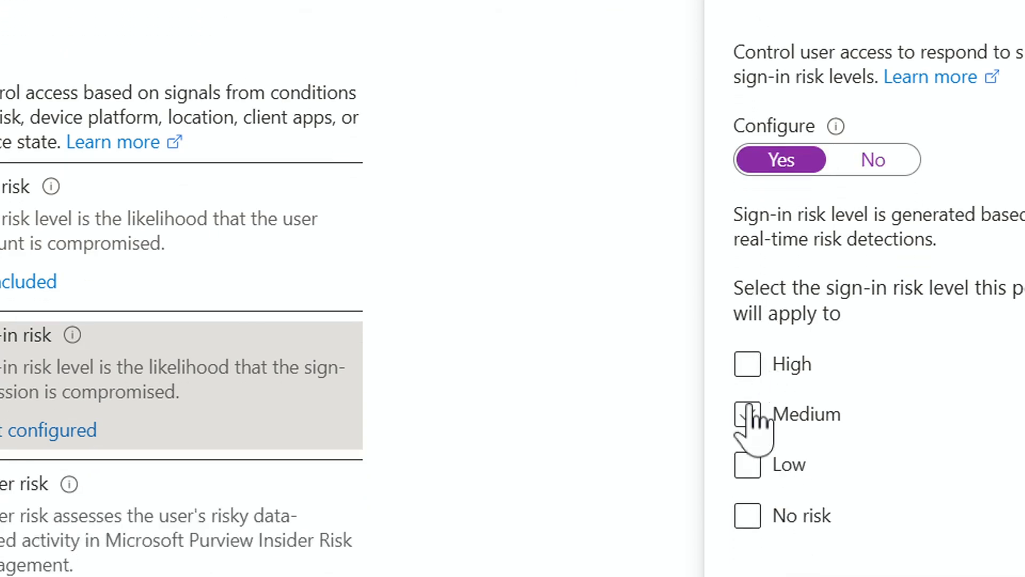
left_click(748, 551)
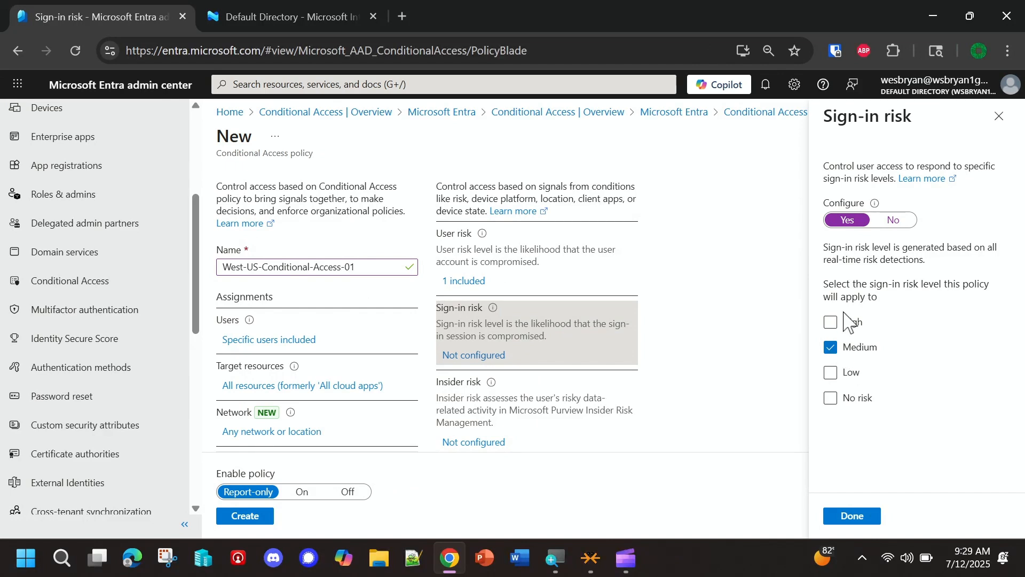
left_click(852, 516)
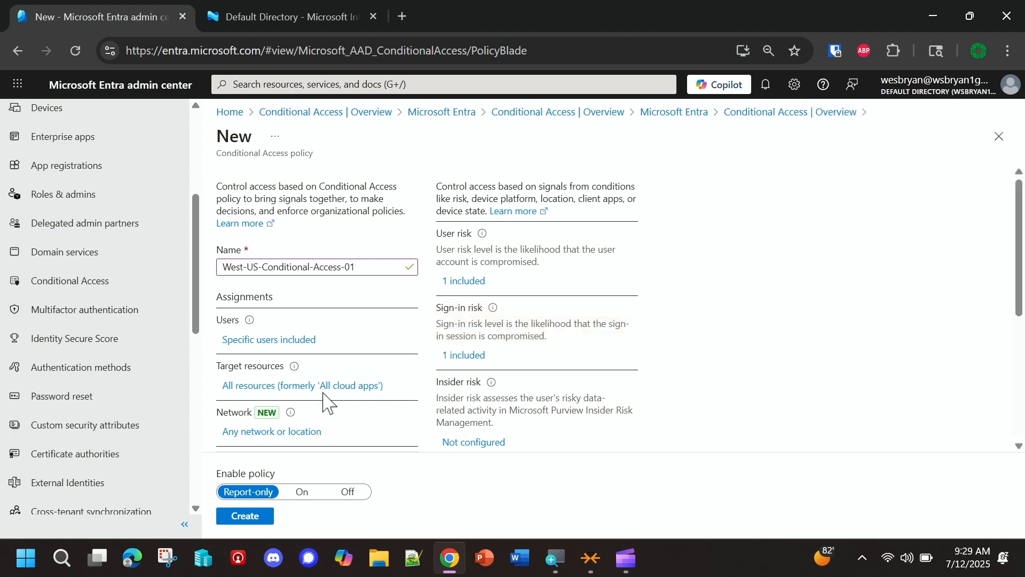
- Set the policy's grant control to grant access and require multifactor authentication
scroll(251, 374, "down", 3)
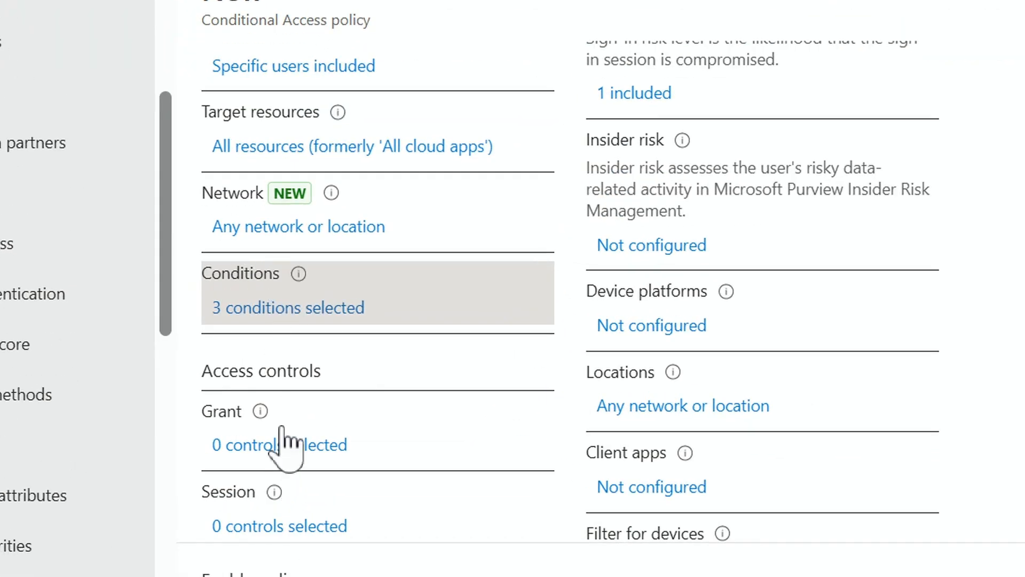
scroll(286, 443, "down", 3)
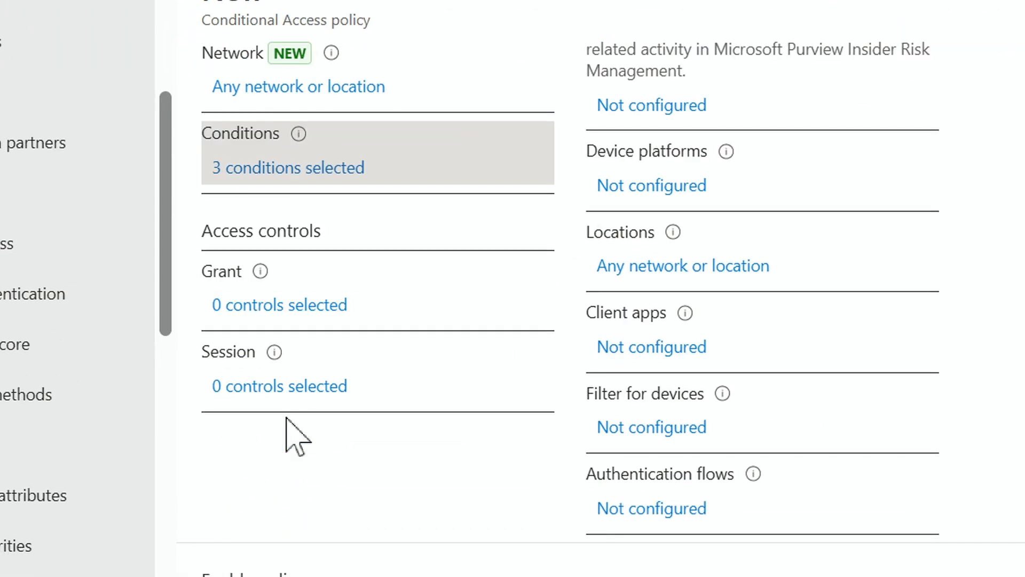
left_click(299, 315)
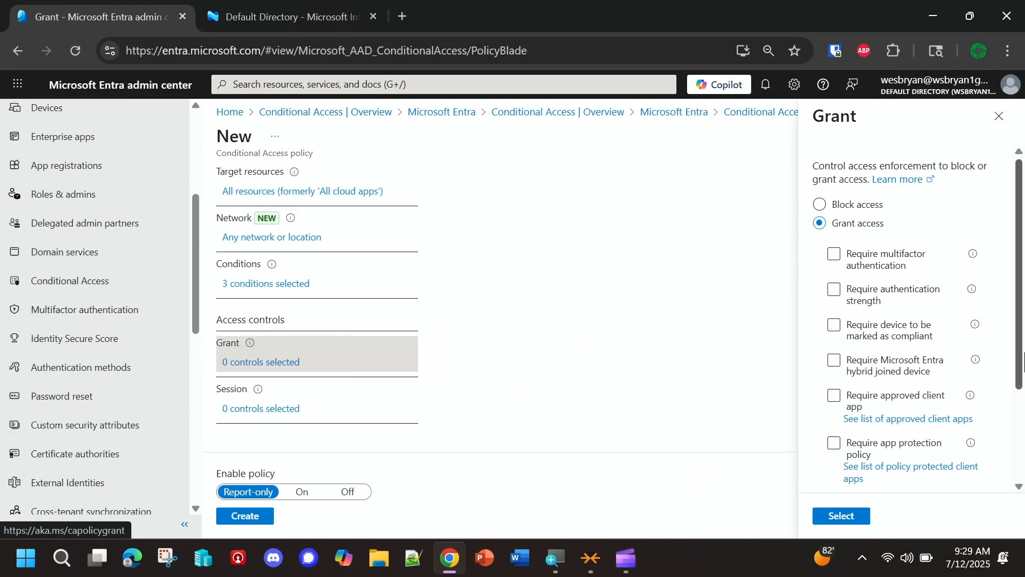
mouse_move(975, 326)
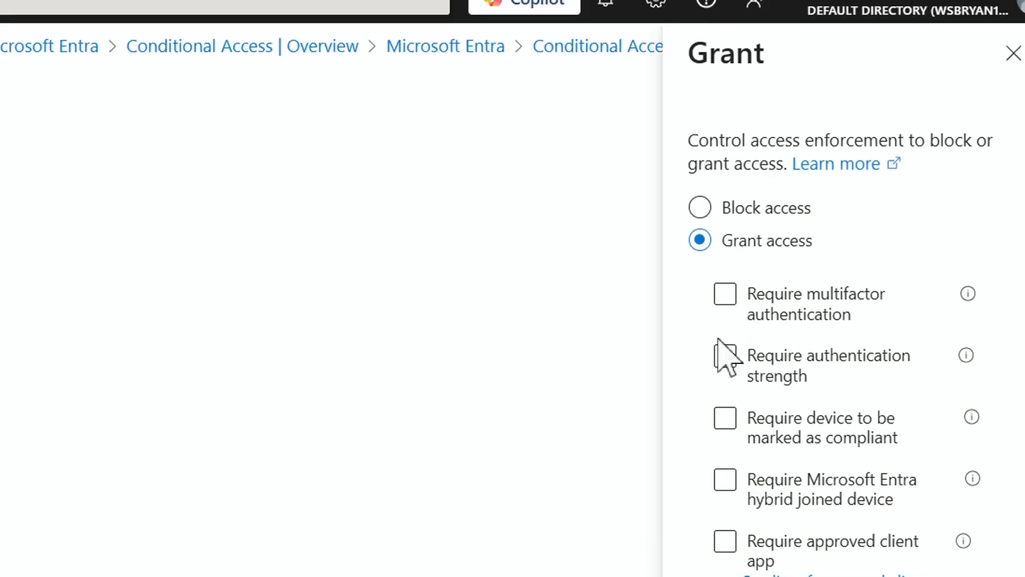
left_click(726, 201)
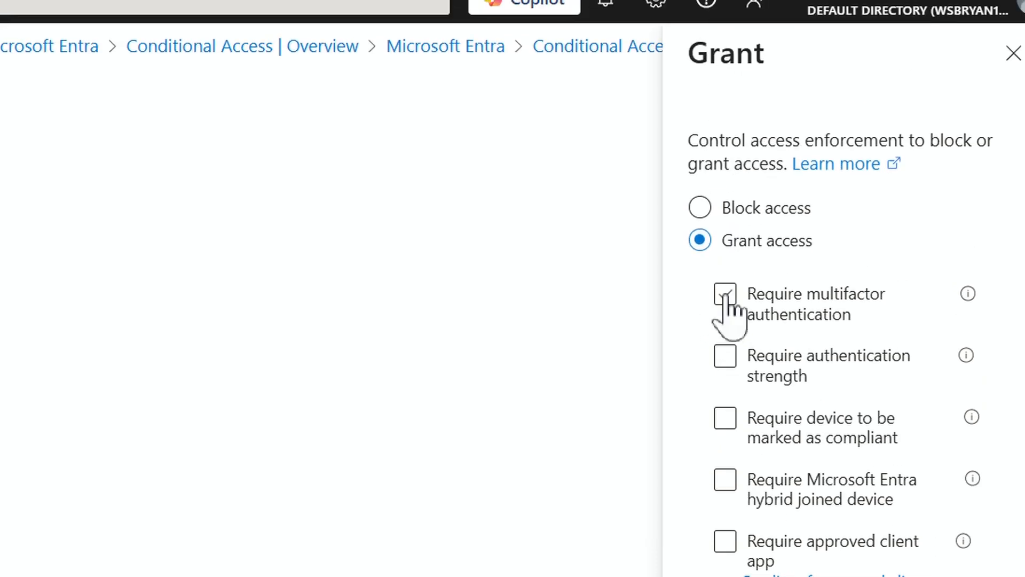
left_click(792, 305)
left_click(790, 369)
left_click(771, 354)
left_click(724, 292)
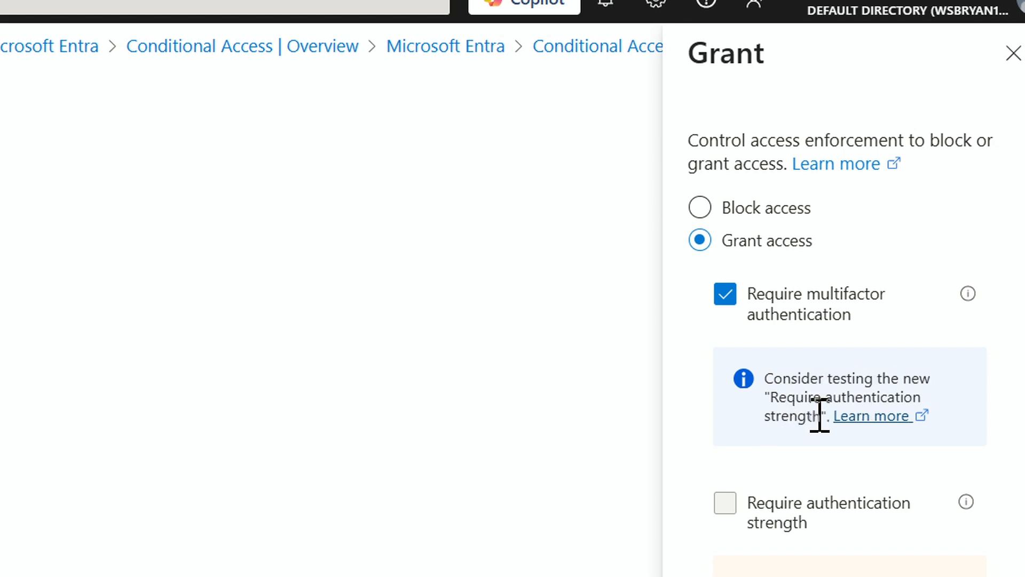
- Add the grant requirement that the device be marked as compliant and apply the grant controls
scroll(746, 352, "down", 3)
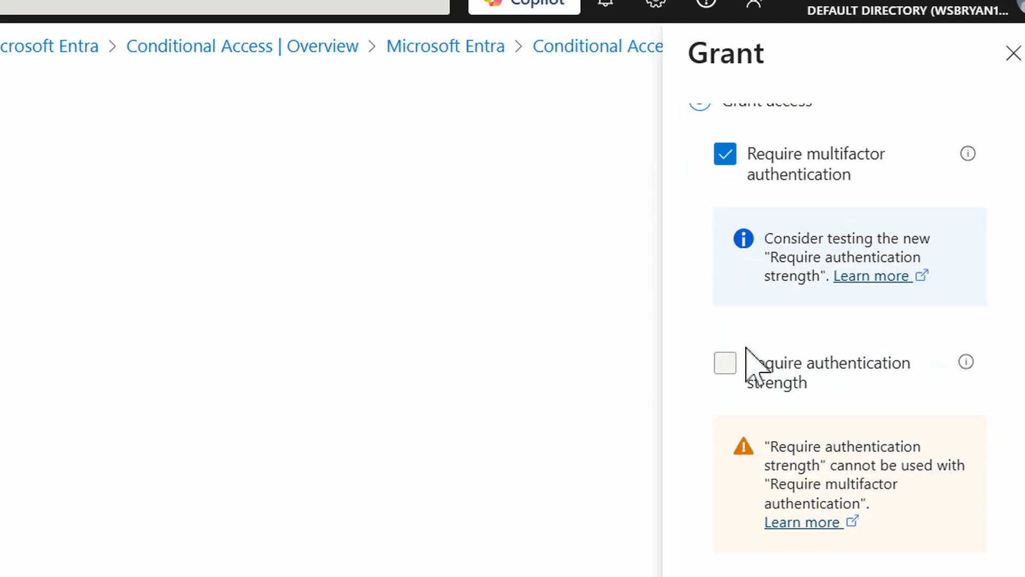
scroll(796, 470, "down", 6)
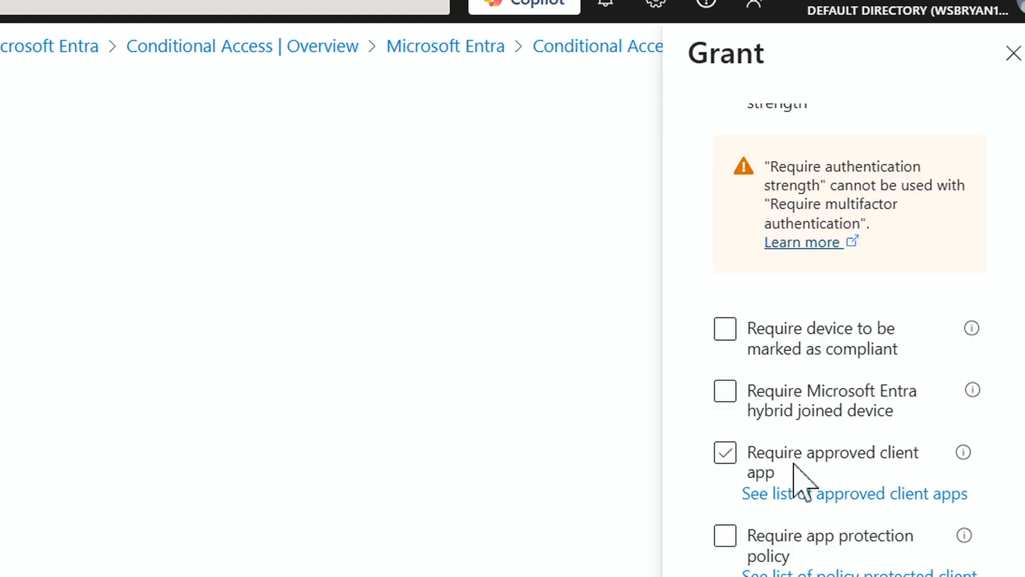
scroll(795, 454, "up", 3)
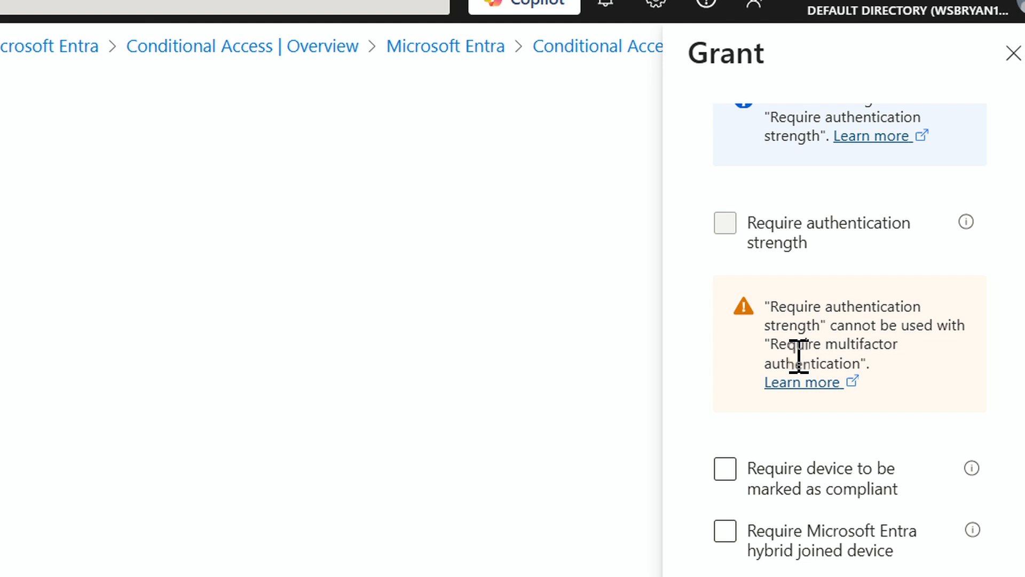
scroll(806, 558, "down", 2)
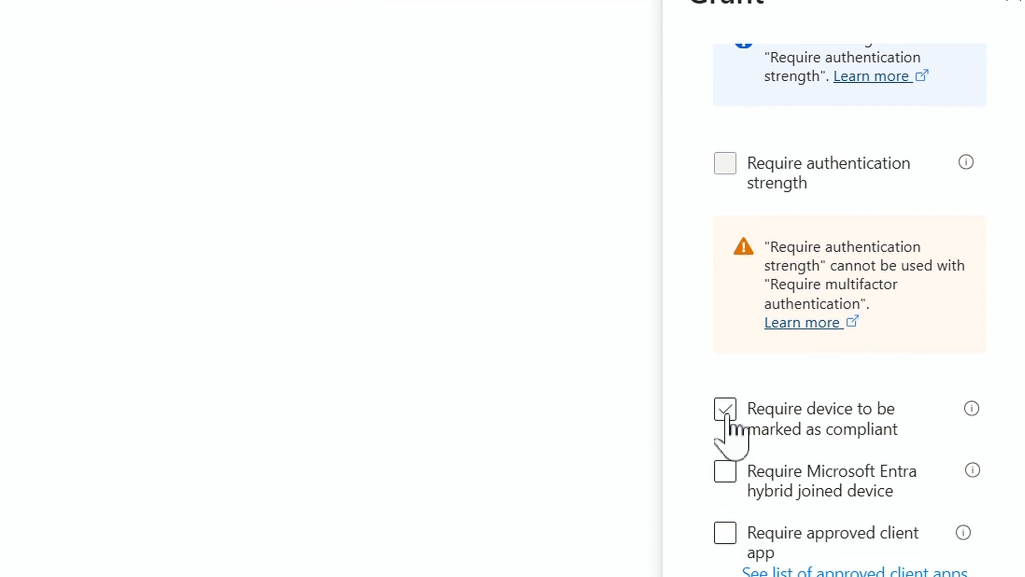
left_click(726, 419)
left_click(727, 418)
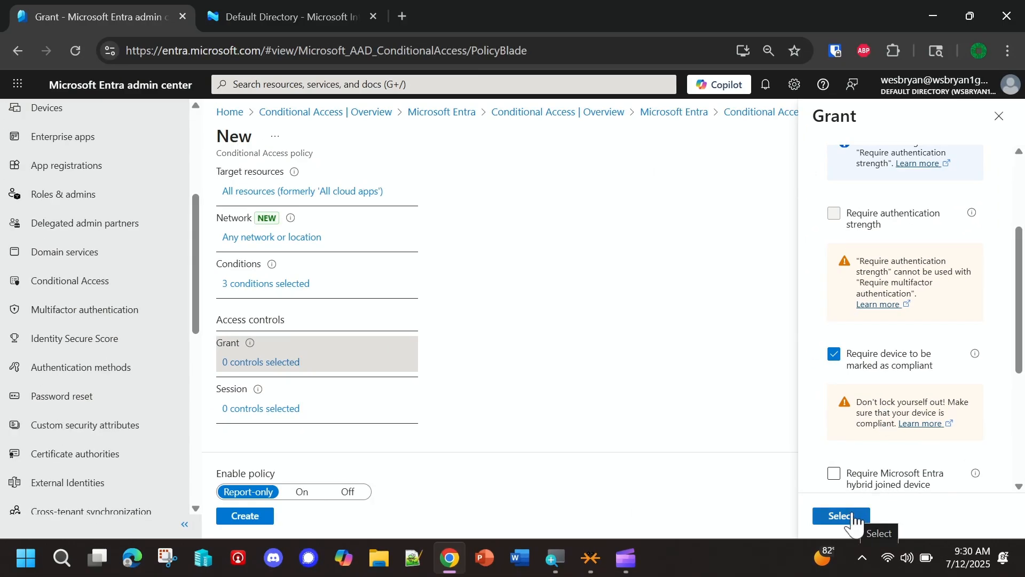
left_click(852, 516)
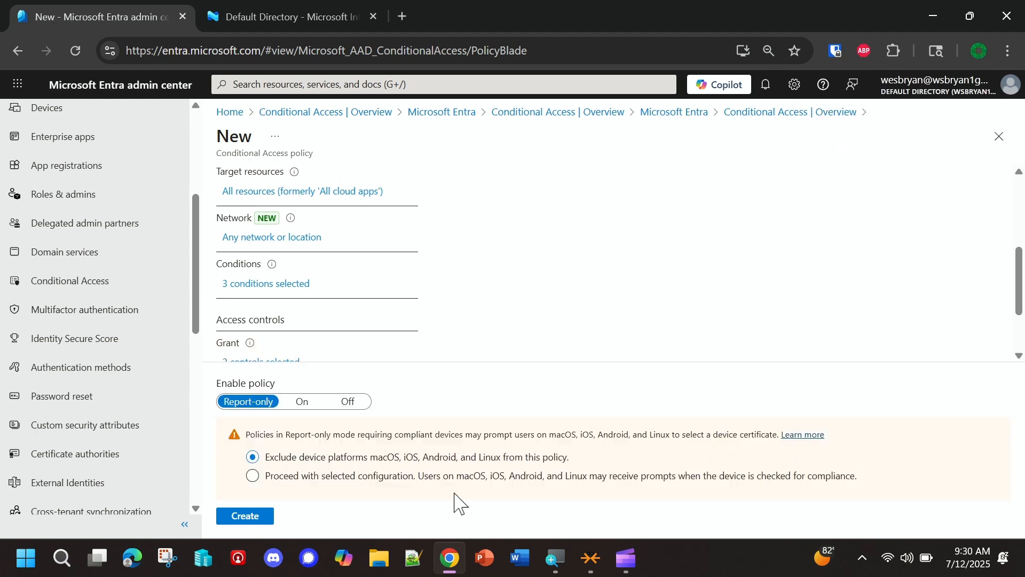
- Try Use Conditional Access App Control with a custom policy in the session controls, then clear it and close the session settings
scroll(375, 320, "down", 2)
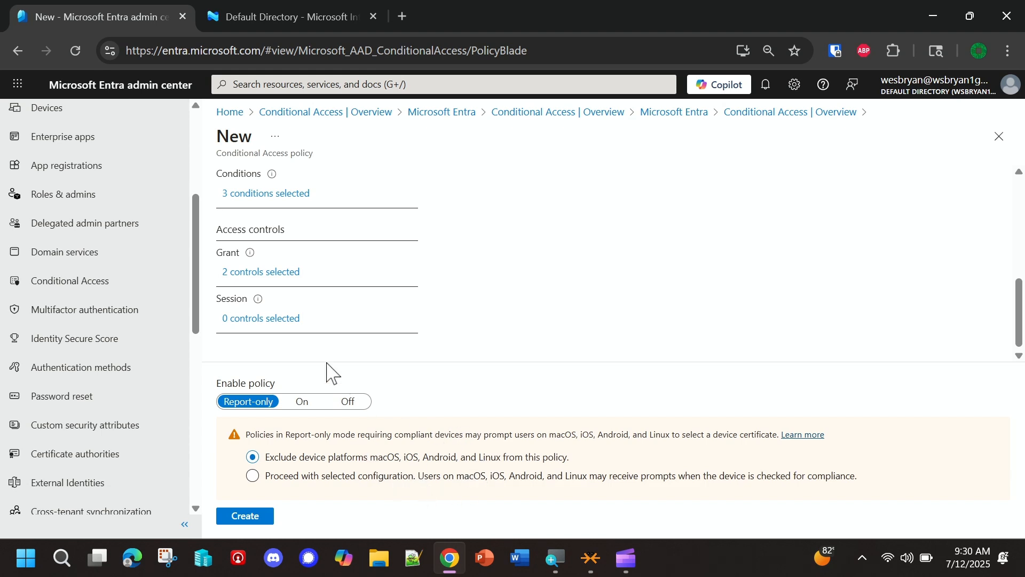
left_click(238, 320)
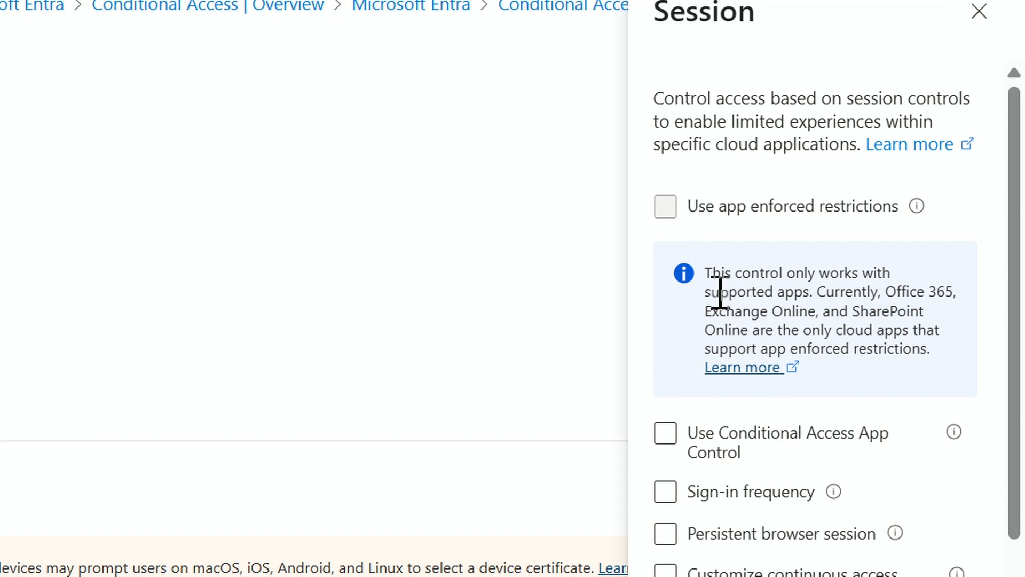
left_click_drag(713, 274, 804, 289)
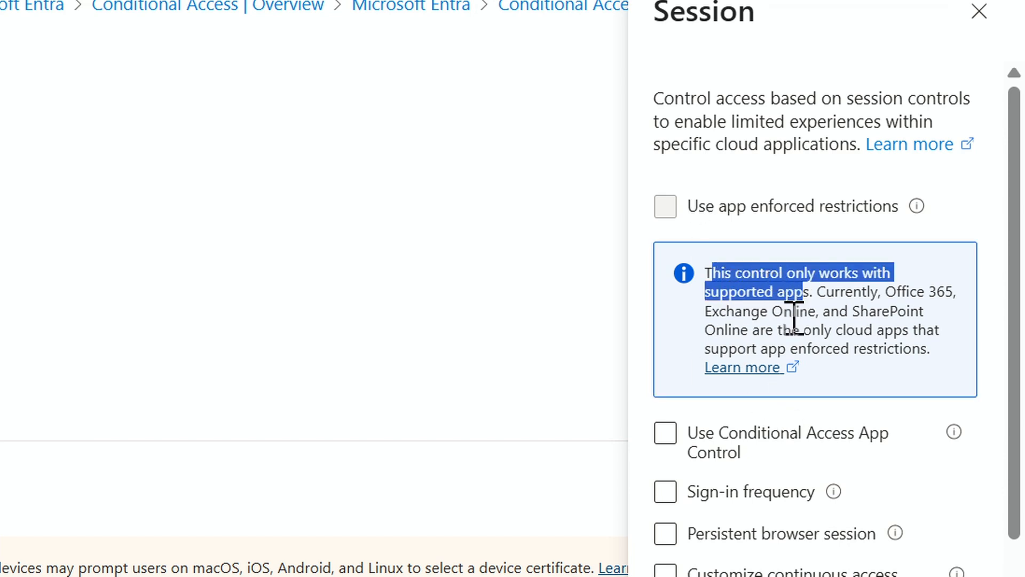
left_click(664, 438)
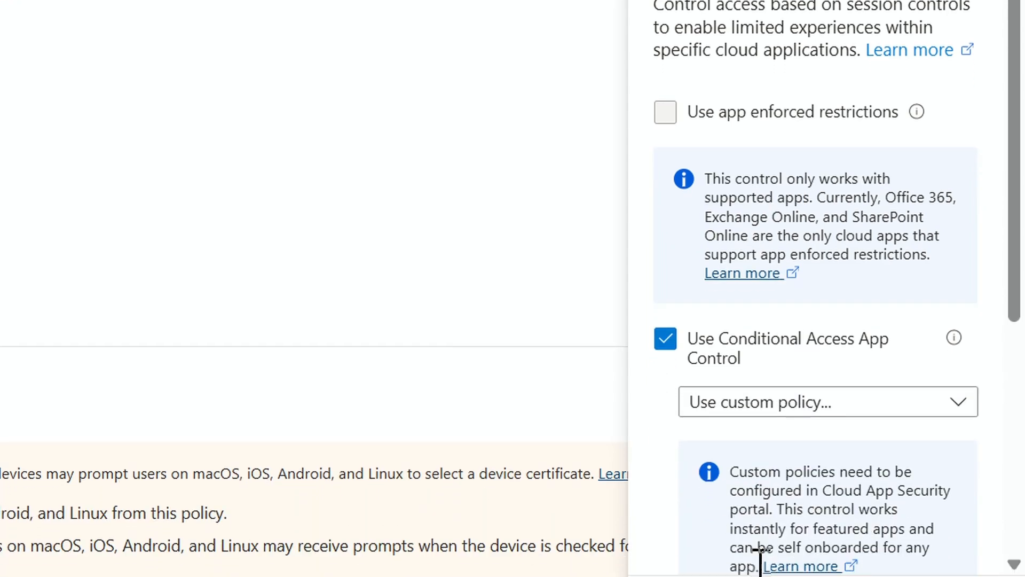
scroll(774, 373, "down", 4)
scroll(773, 373, "up", 1)
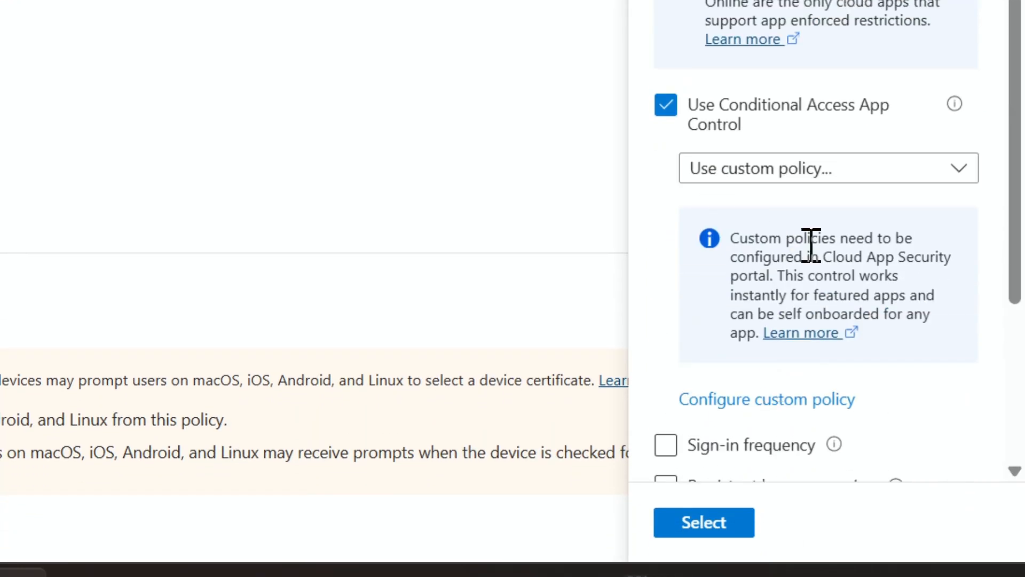
scroll(728, 201, "up", 3)
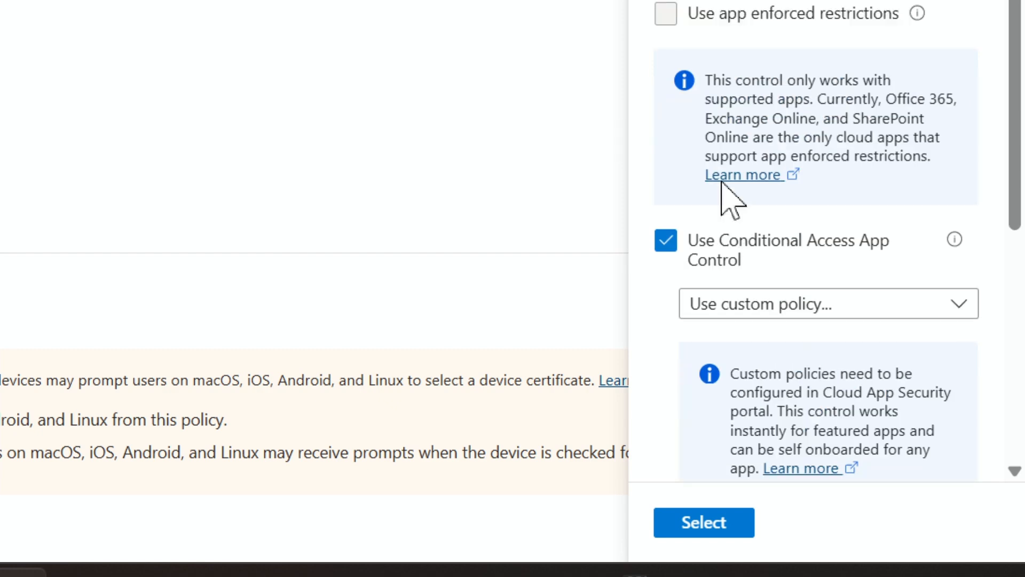
left_click(664, 247)
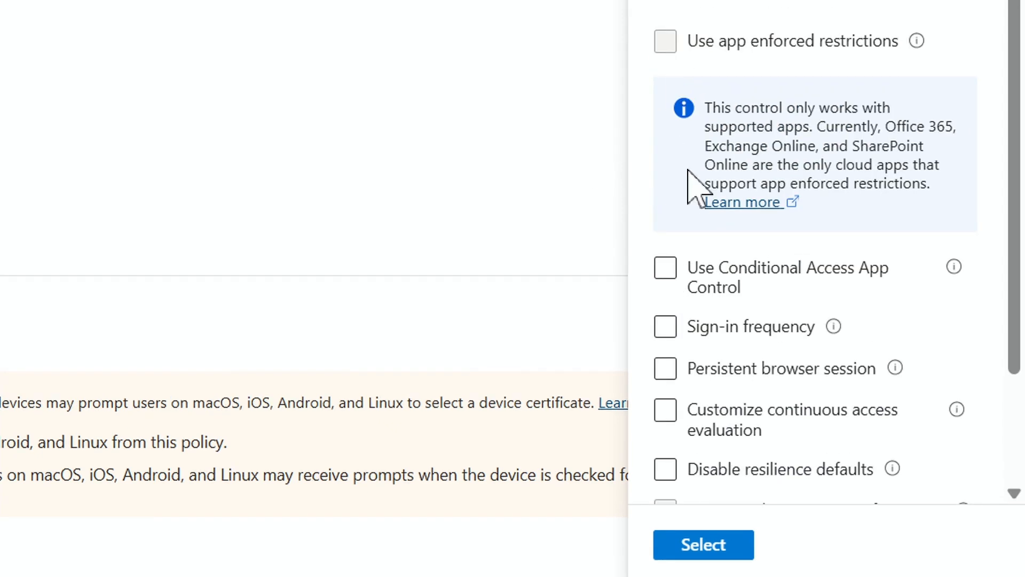
scroll(715, 374, "down", 3)
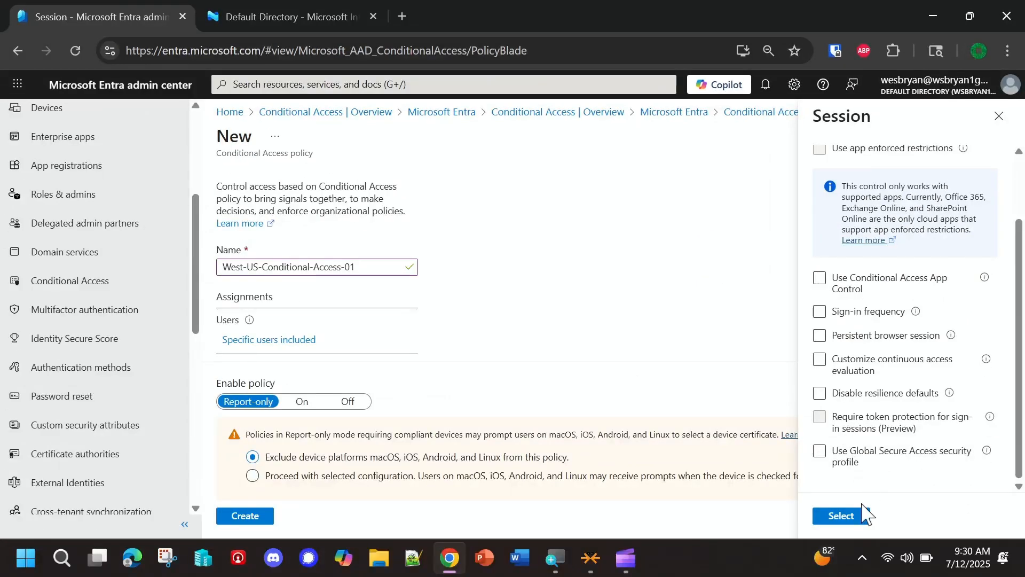
left_click(841, 518)
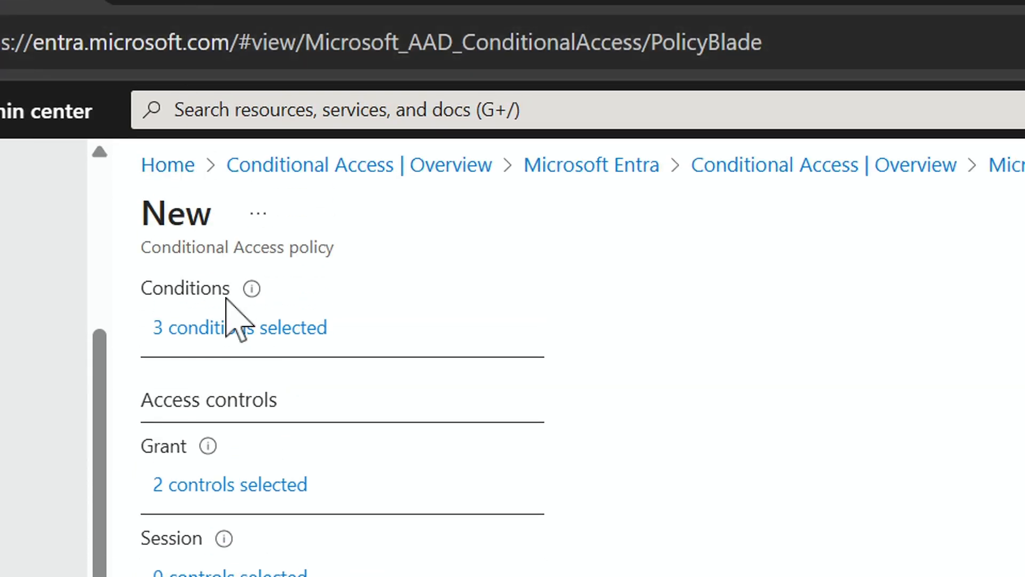
- Create the West-US-Conditional-Access-01 policy in report-only mode and dismiss the notification
scroll(226, 298, "up", 10)
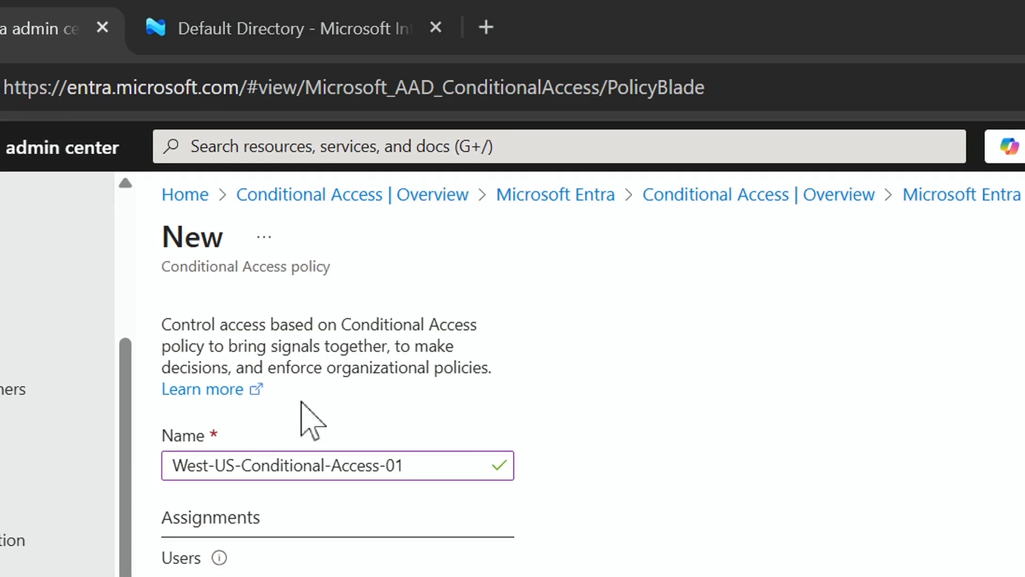
key("super+p")
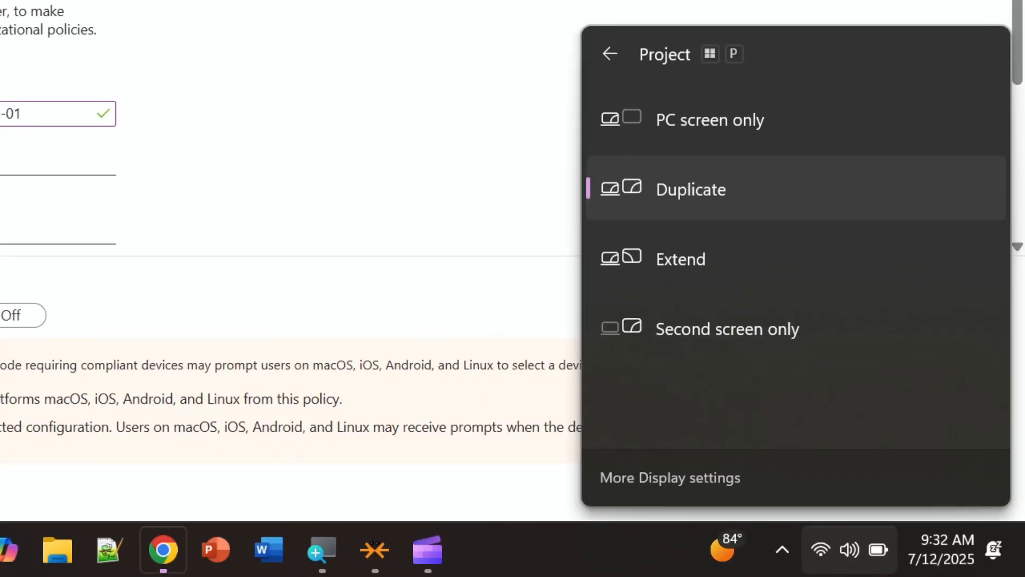
key("Escape")
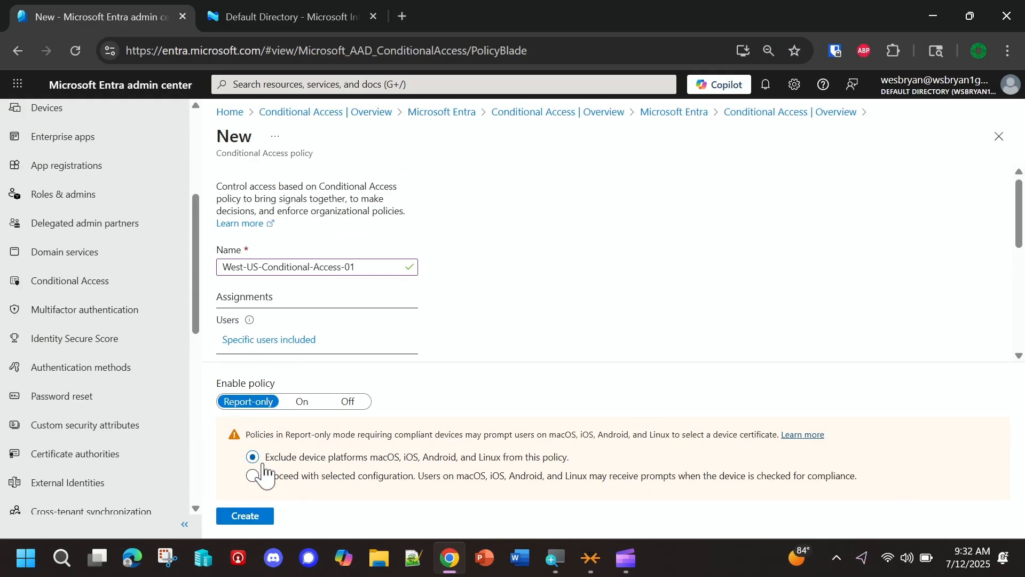
left_click(250, 516)
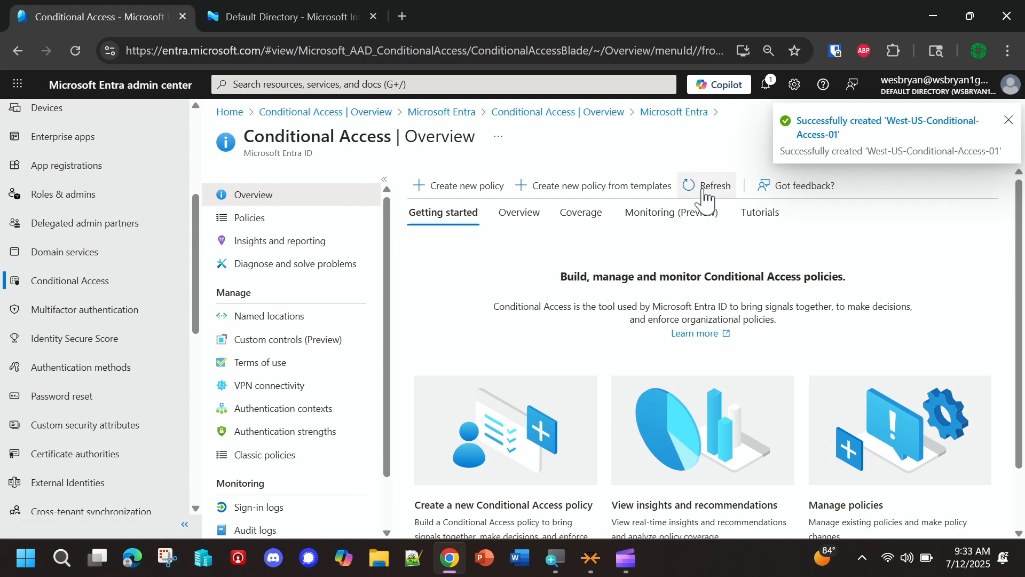
left_click(1007, 121)
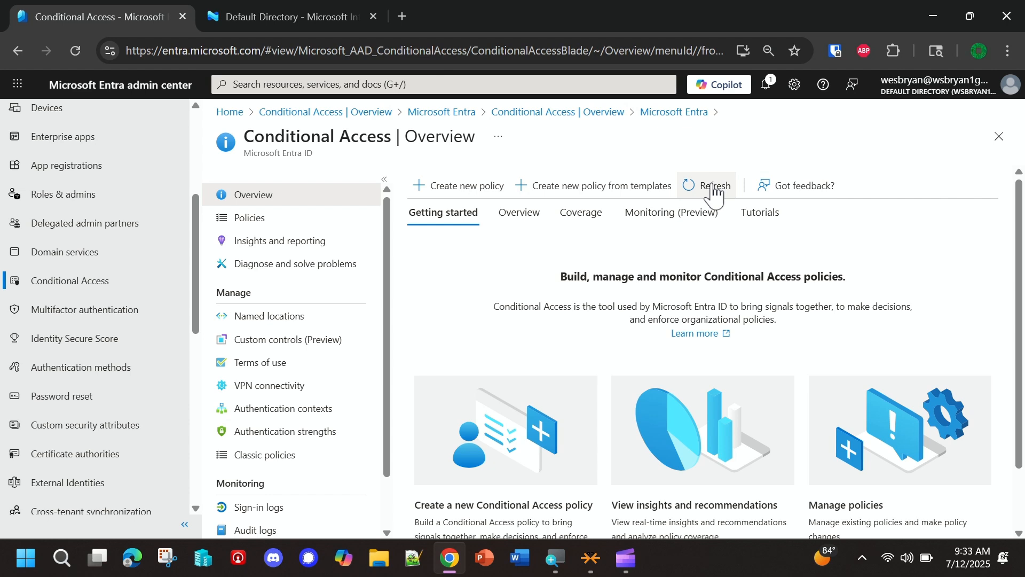
- View the Conditional Access overview and open the list of policies to check the newly created policy
left_click(663, 380)
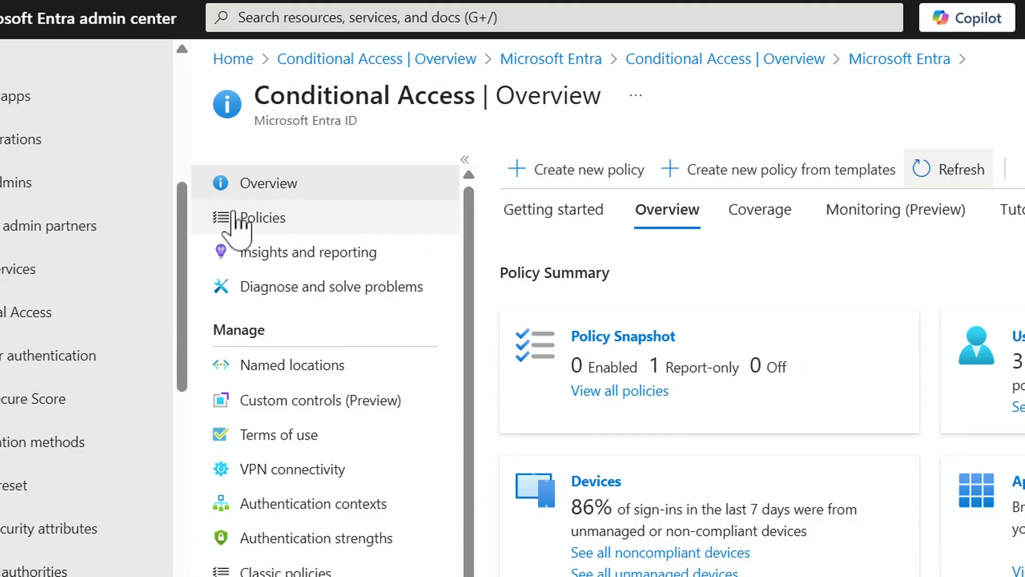
left_click(238, 220)
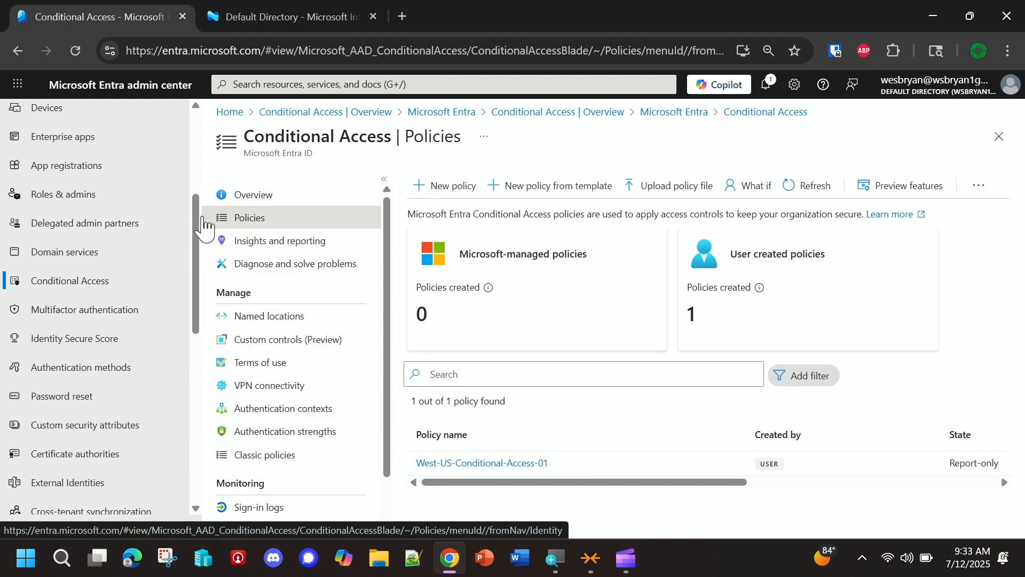
left_click_drag(201, 222, 200, 130)
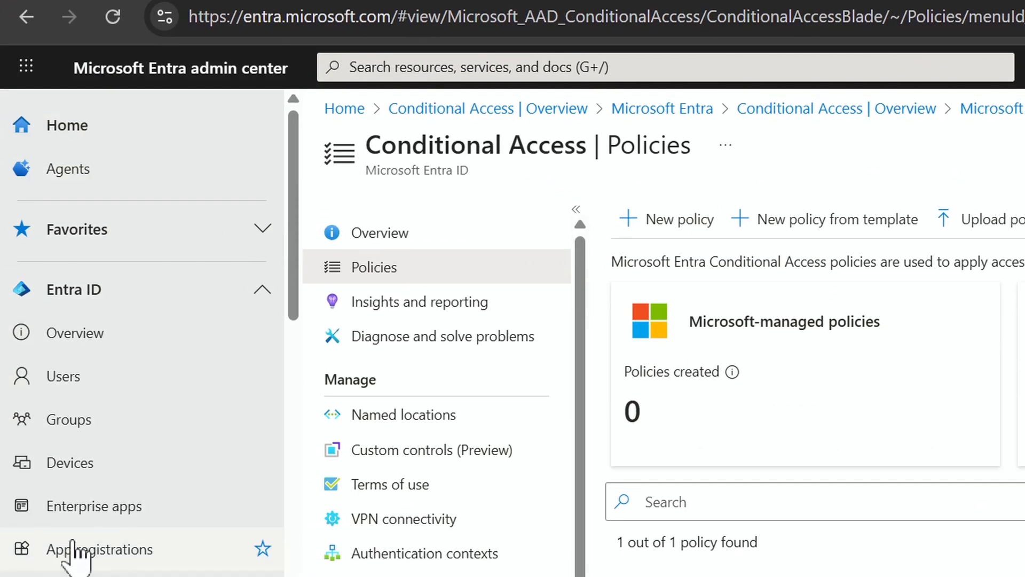
scroll(78, 553, "down", 5)
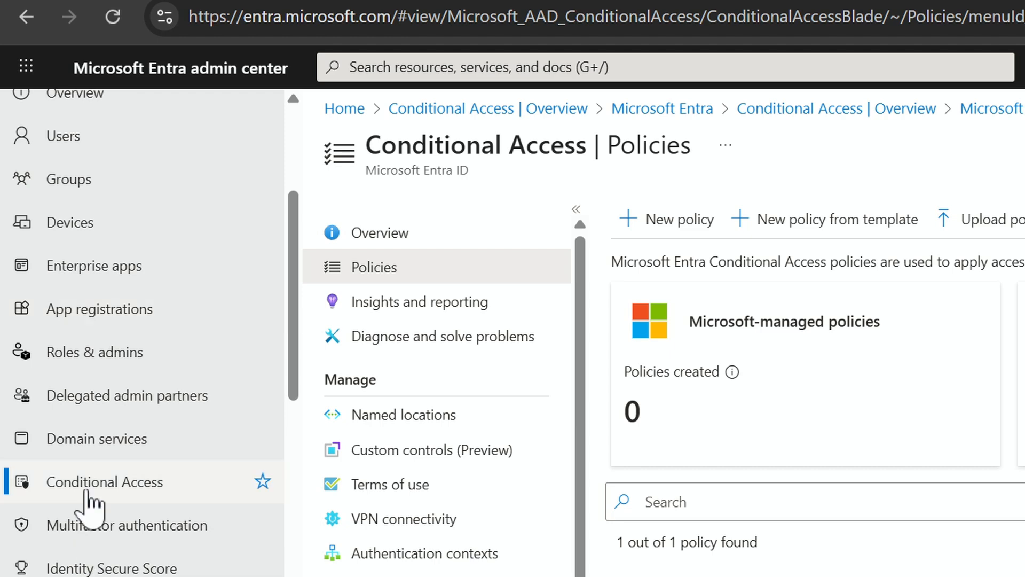
left_click(88, 491)
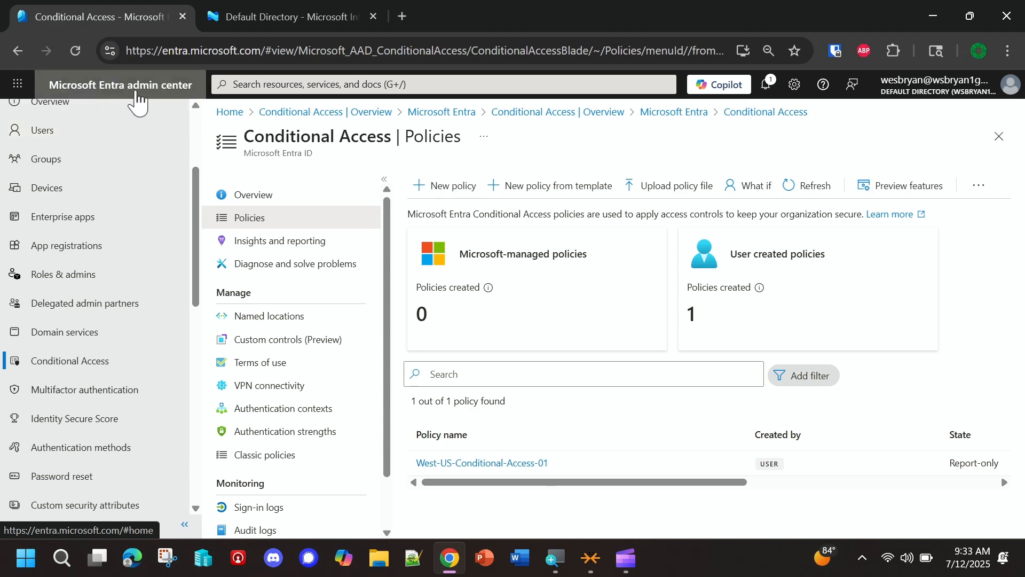
- Switch to the Microsoft Intune admin center and open its Endpoint security section
left_click(258, 20)
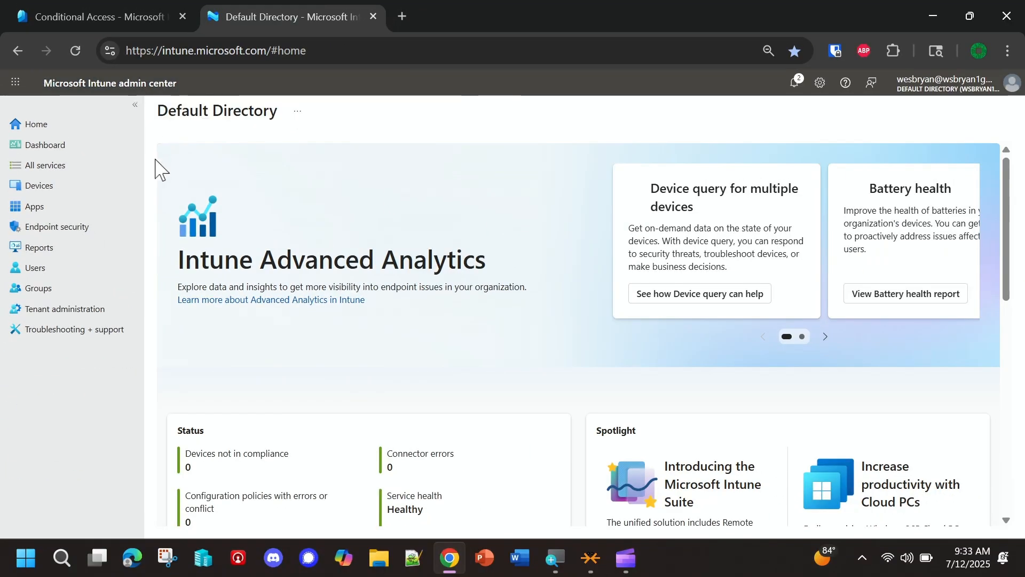
left_click(139, 25)
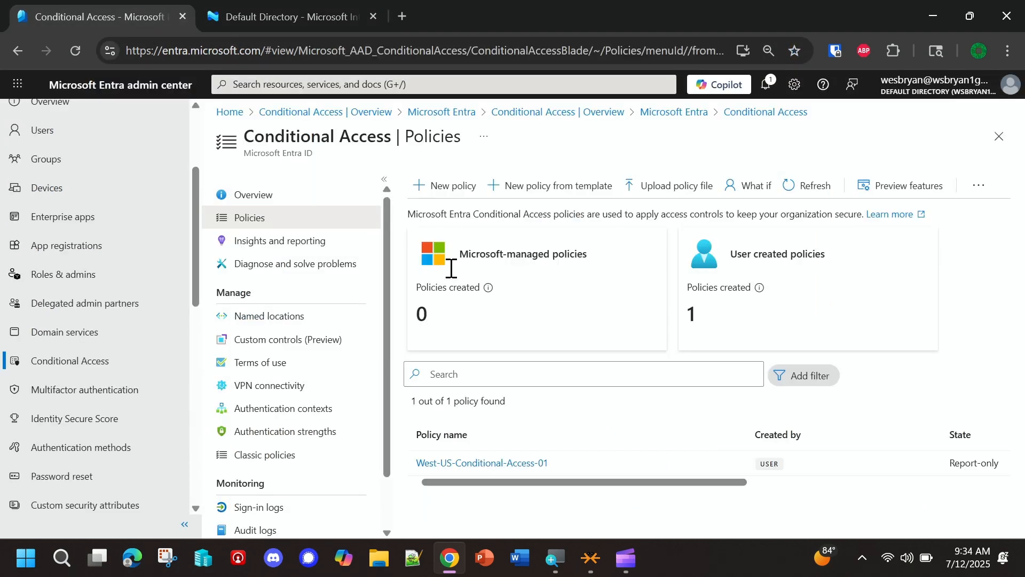
left_click(297, 15)
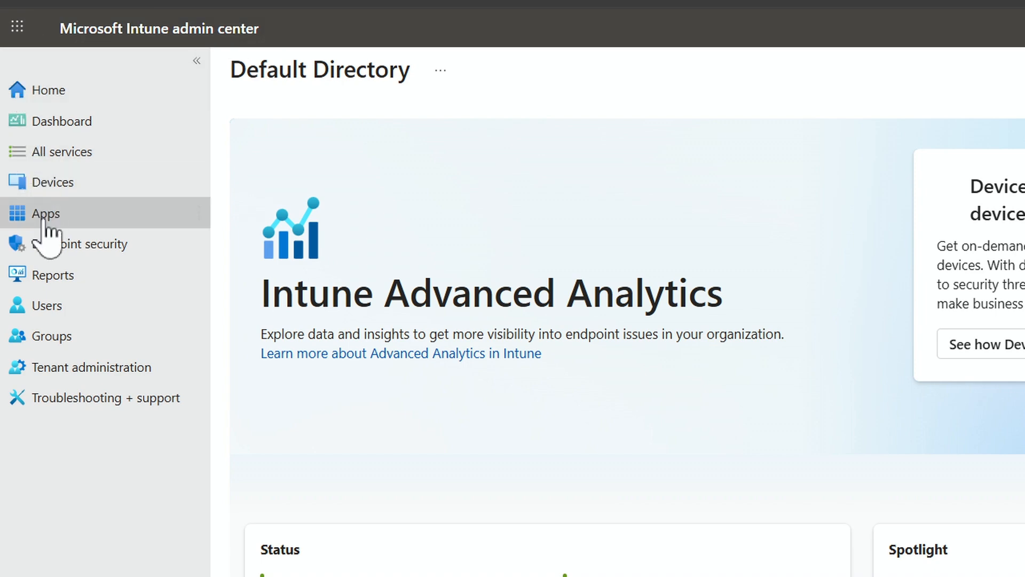
left_click(57, 256)
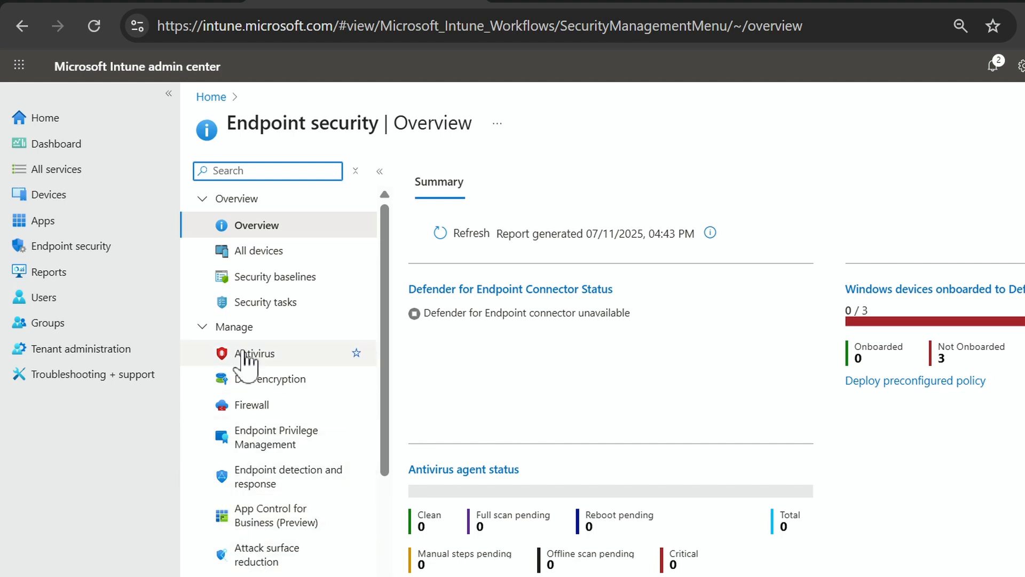
type("[")
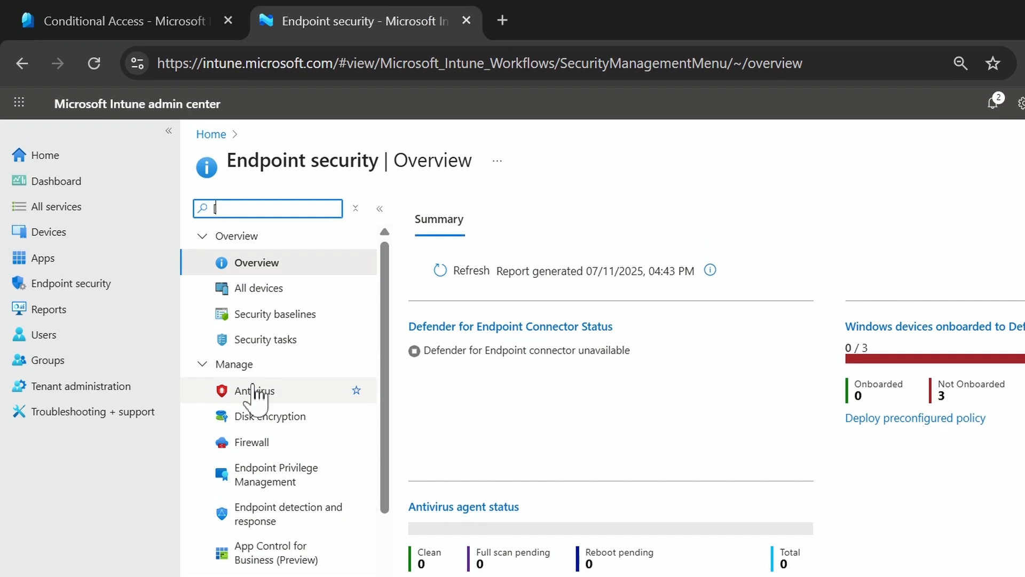
key("alt")
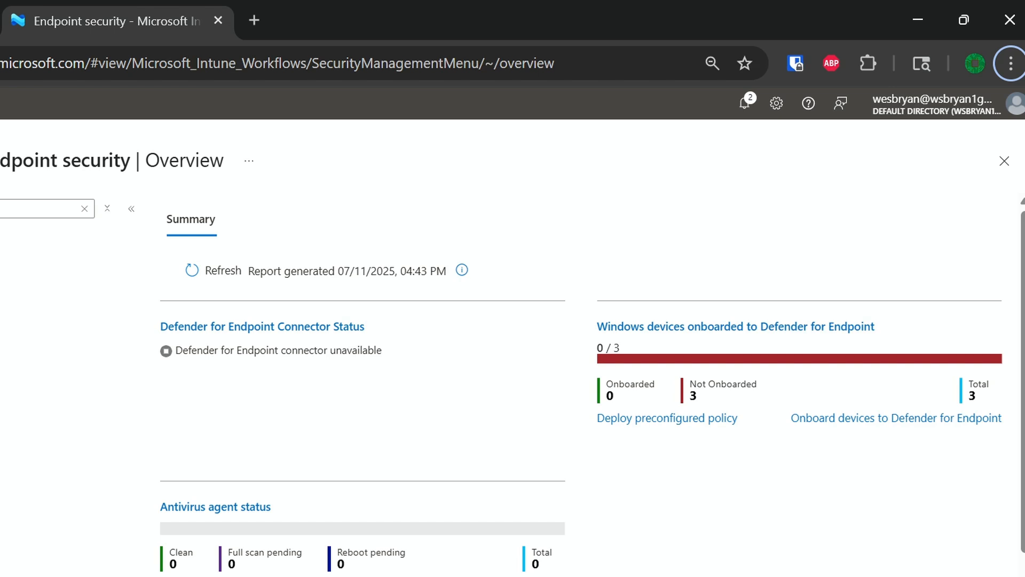
left_click(246, 211)
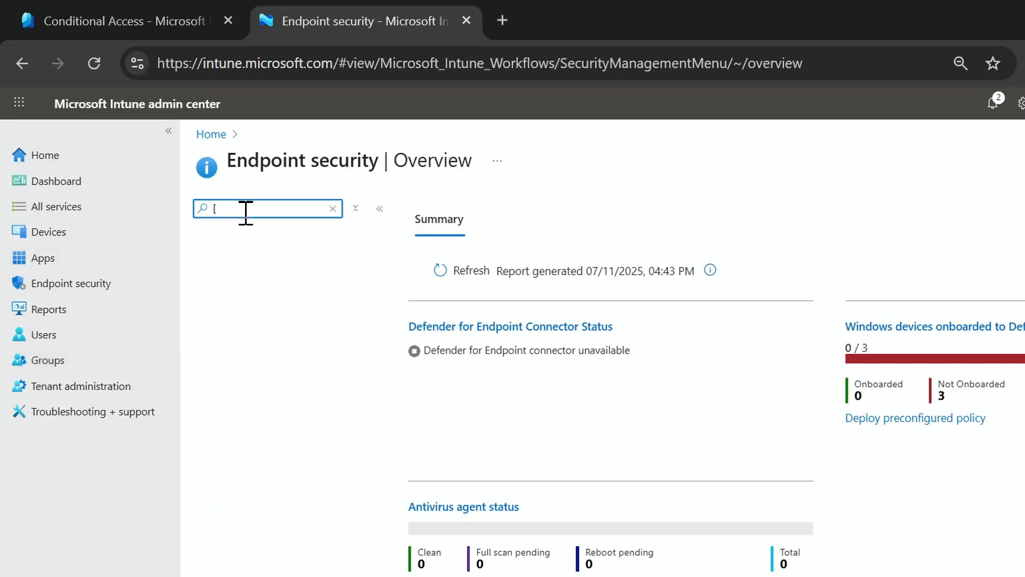
key("BackSpace")
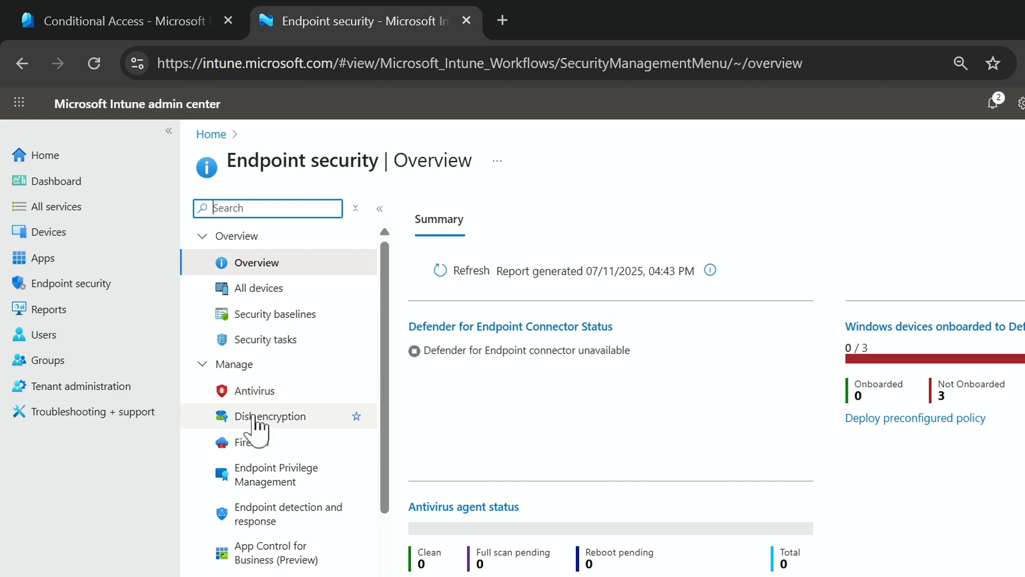
- Open the Conditional Access overview from the management options of Endpoint security
scroll(274, 518, "down", 2)
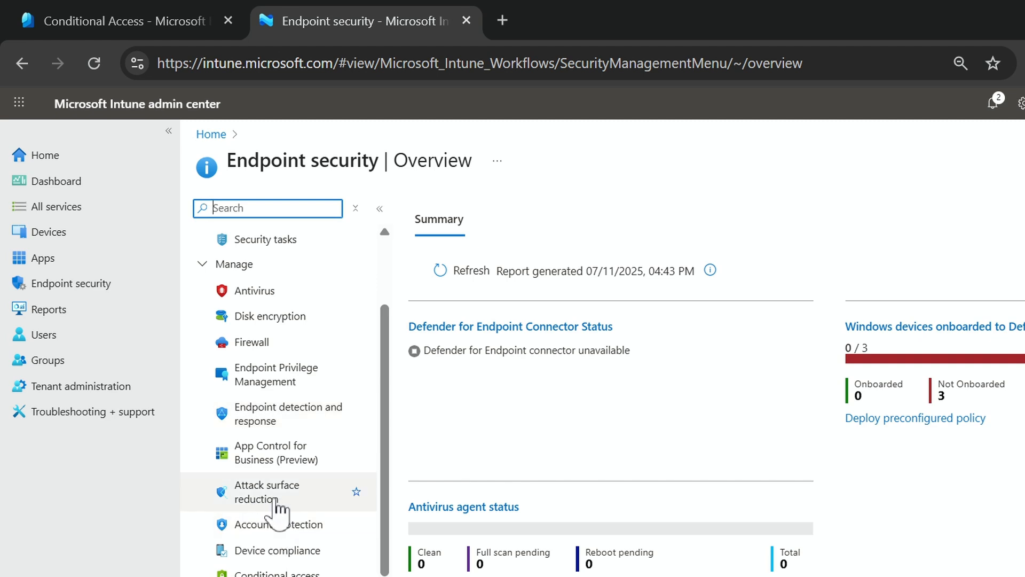
scroll(275, 513, "down", 2)
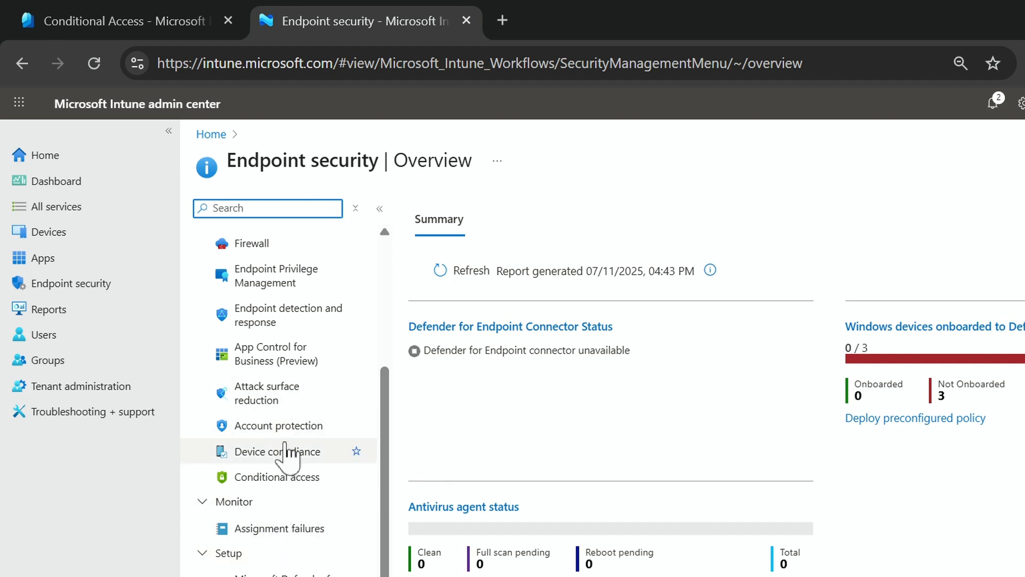
left_click(300, 482)
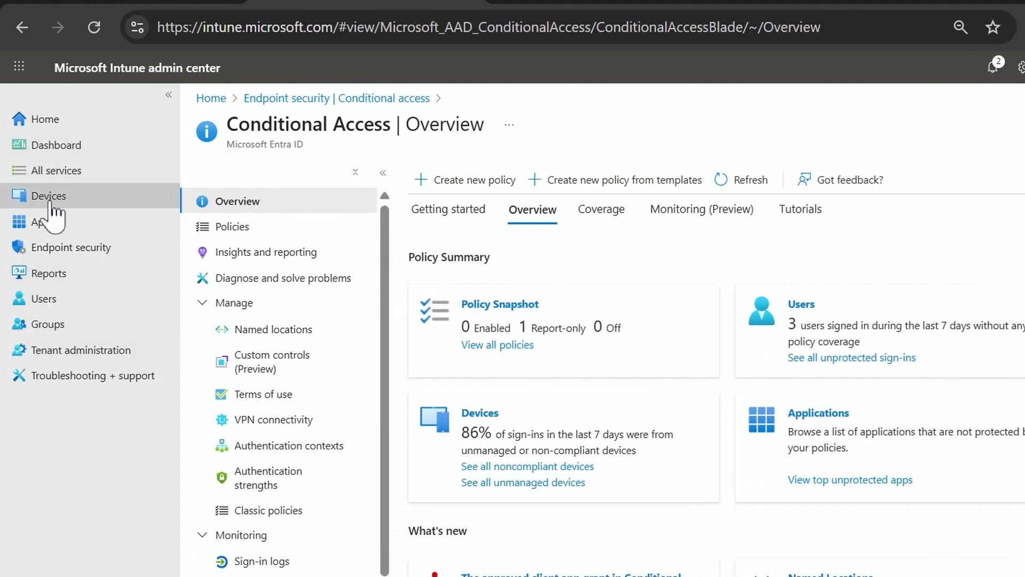
left_click(56, 248)
scroll(241, 347, "down", 3)
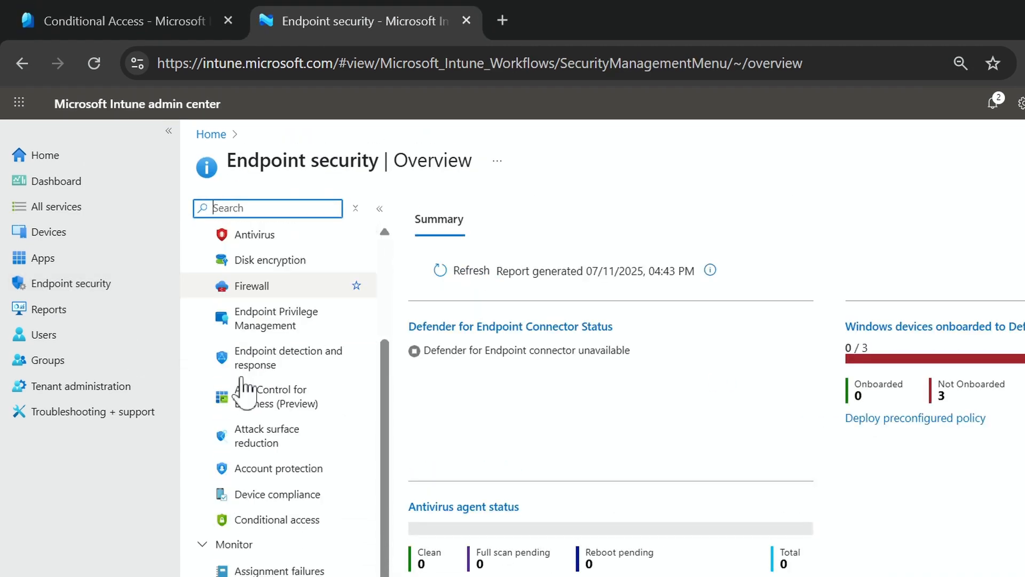
scroll(243, 390, "down", 1)
left_click(246, 477)
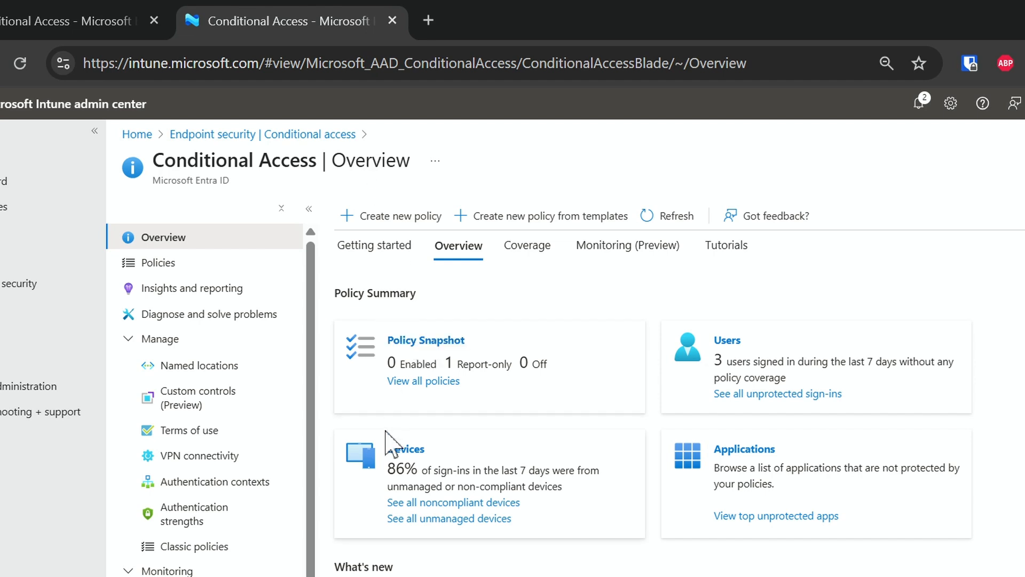
- Open a blank Conditional Access policy form, review its assignments and access controls, and close it without creating a policy
left_click(353, 215)
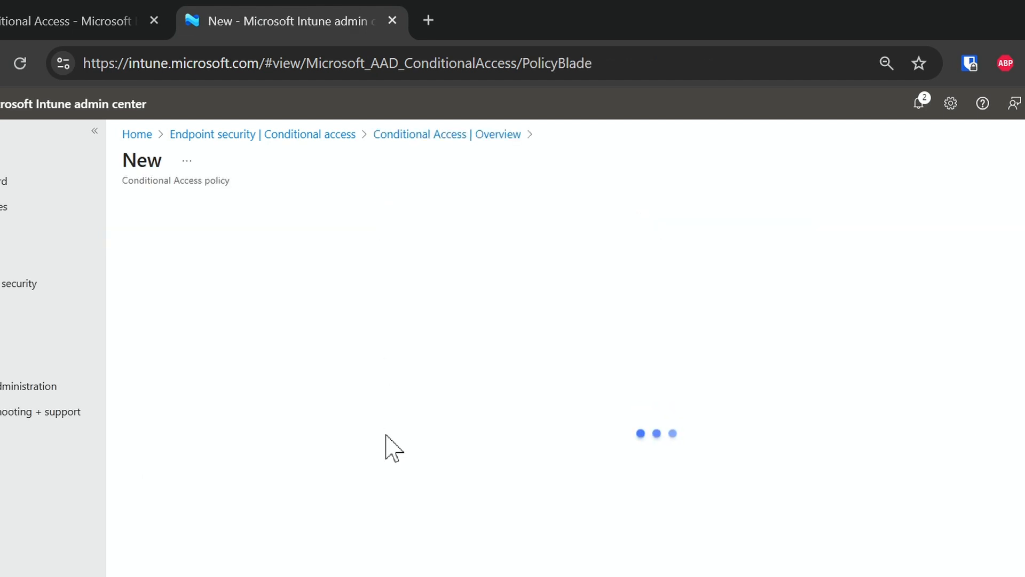
scroll(140, 385, "down", 2)
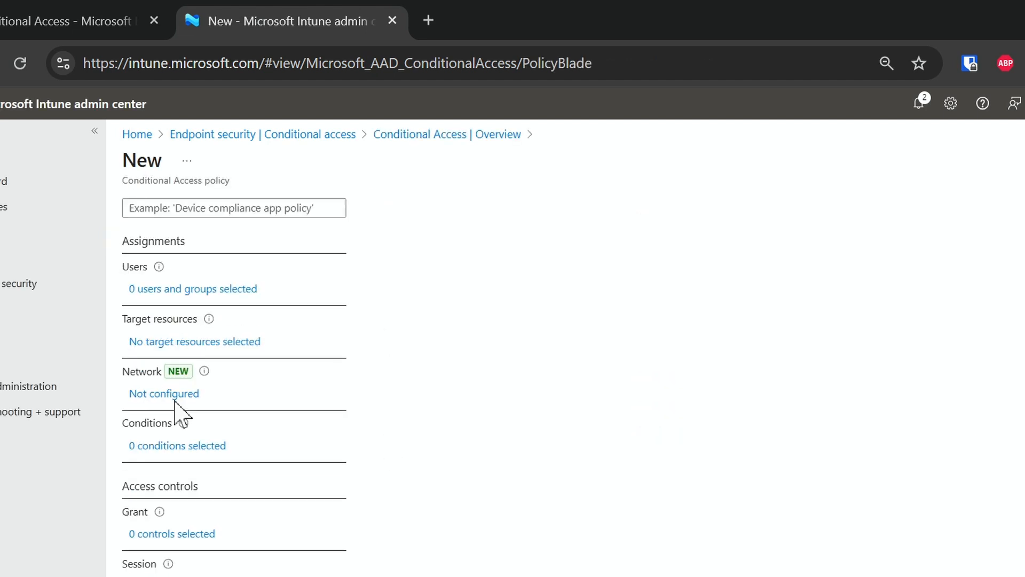
scroll(205, 383, "down", 1)
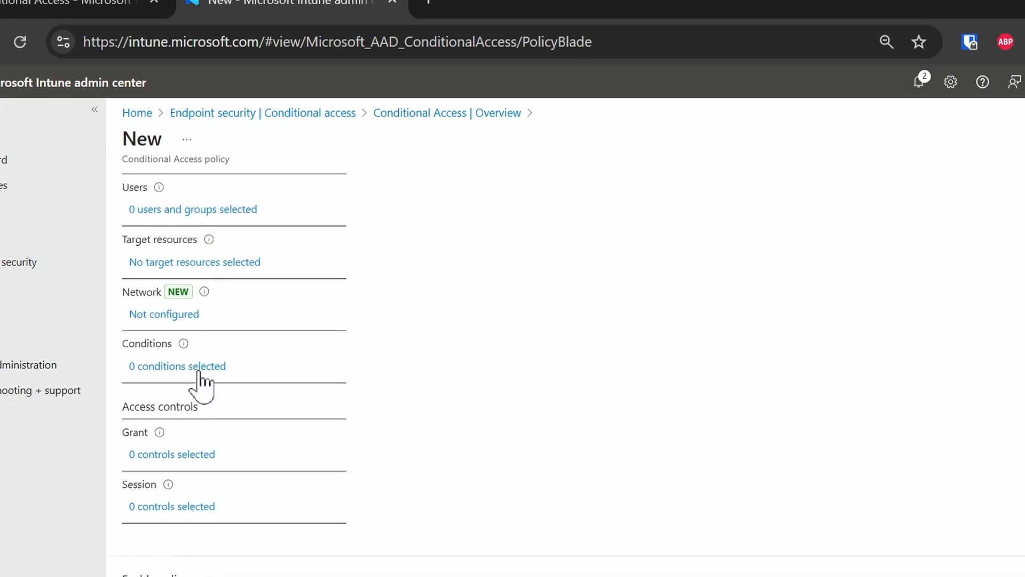
scroll(202, 382, "up", 3)
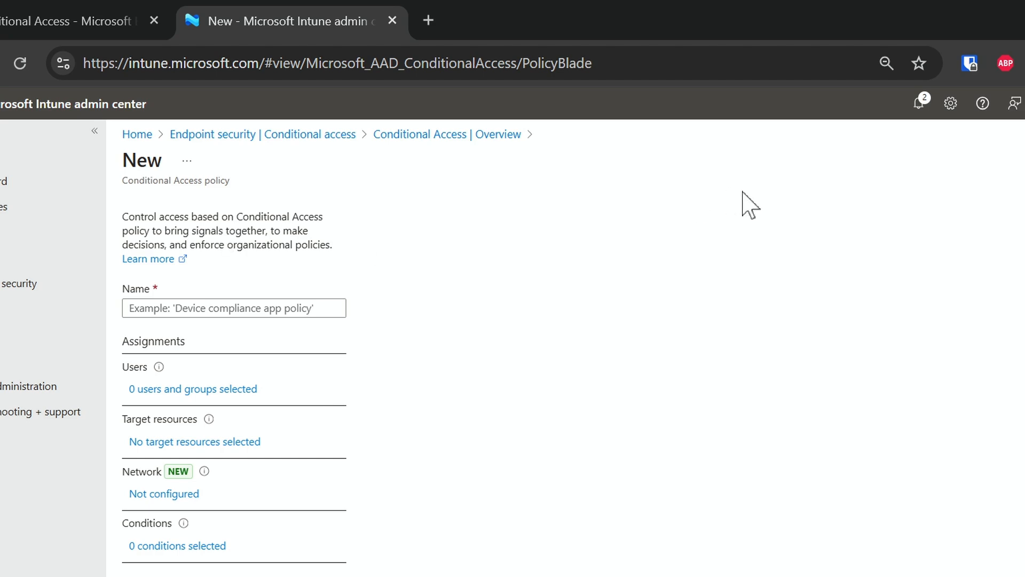
left_click(1001, 129)
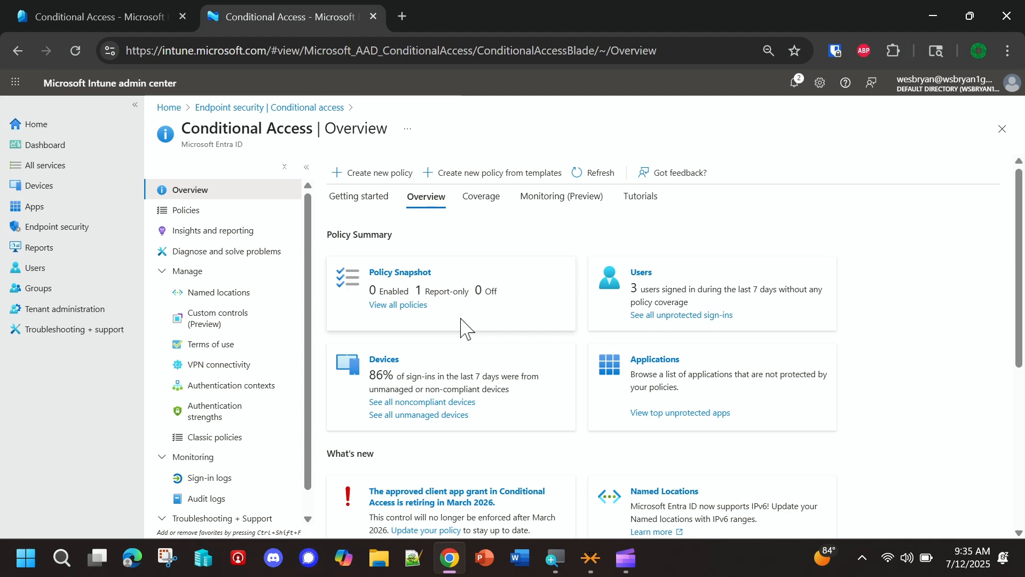
- Open the West-US-Conditional-Access-01 policy from the policies list and view its policy information, then close the information pane
left_click(182, 216)
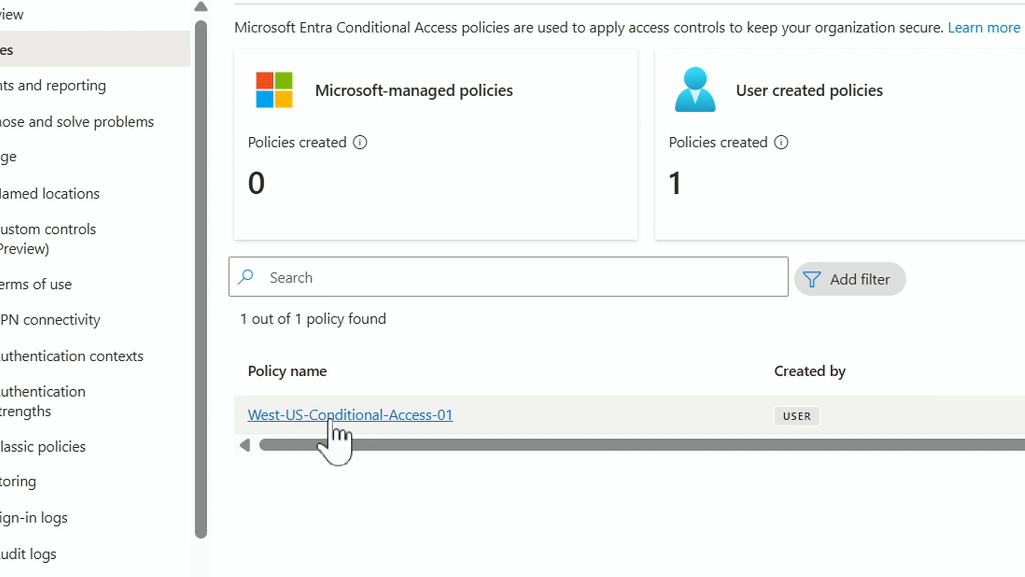
left_click(330, 421)
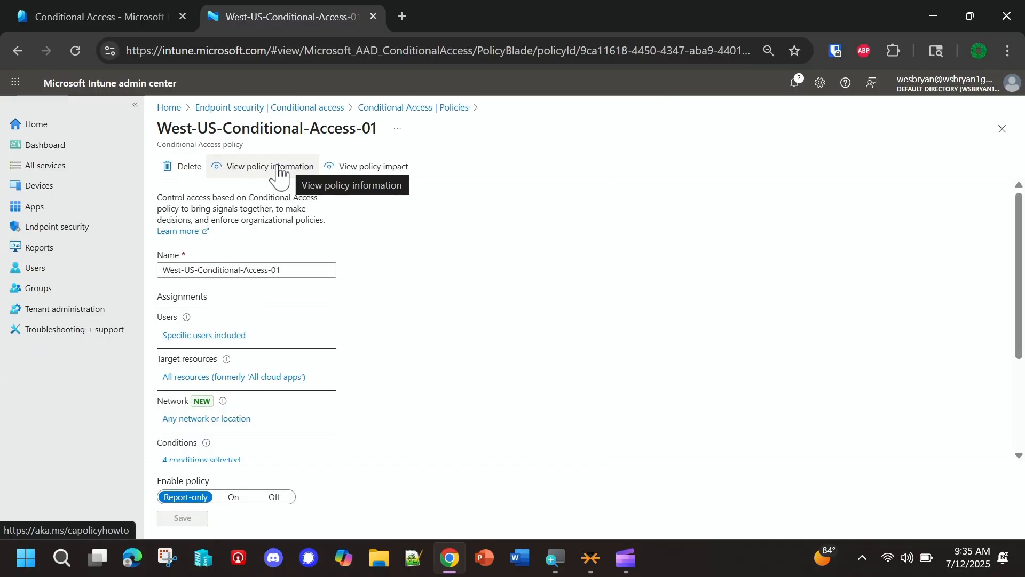
left_click(244, 174)
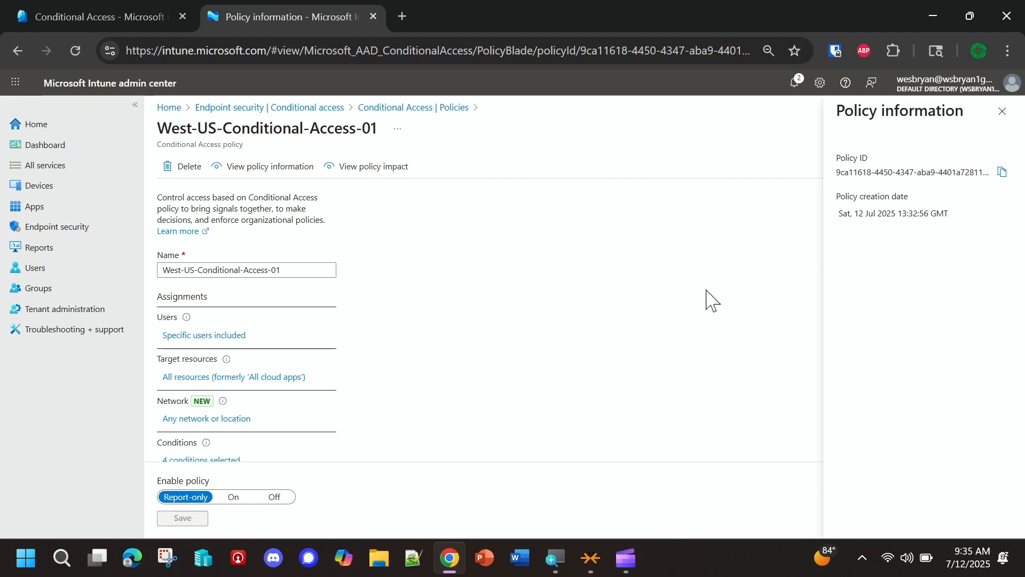
left_click(1002, 111)
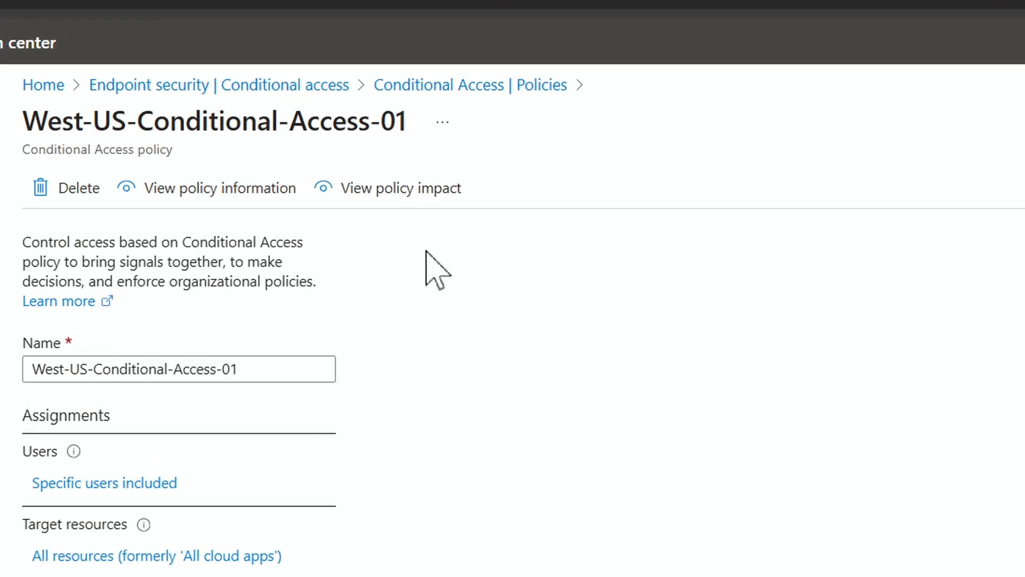
- View the policy's impact on sign-in activity, then close the policy to return to the policies list
left_click(401, 198)
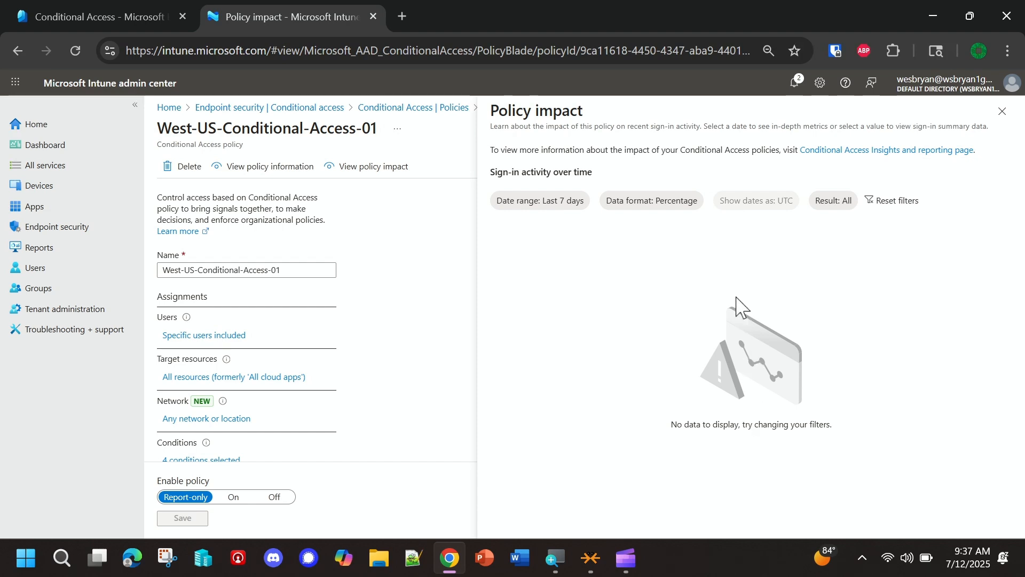
left_click(1002, 111)
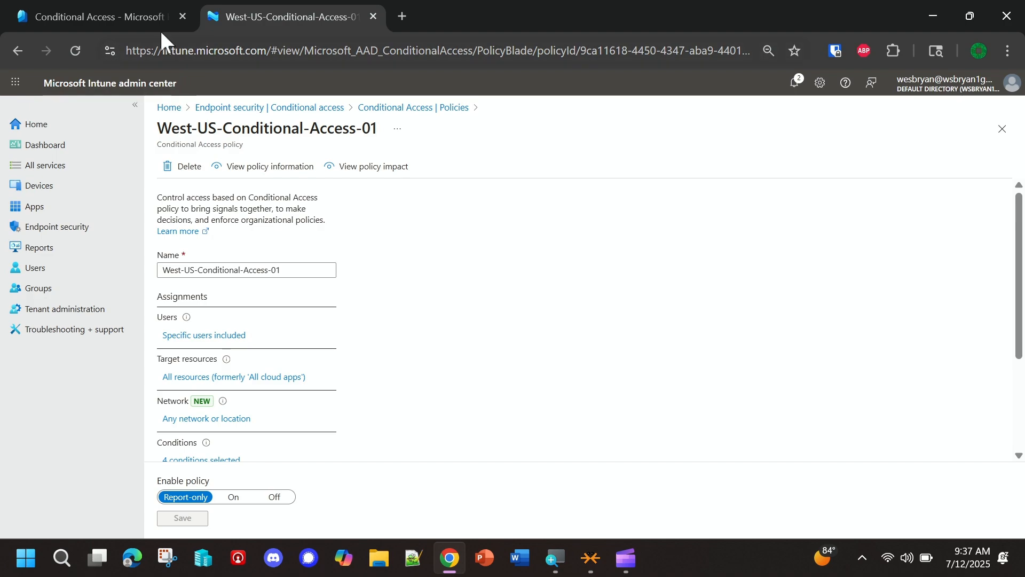
left_click(139, 17)
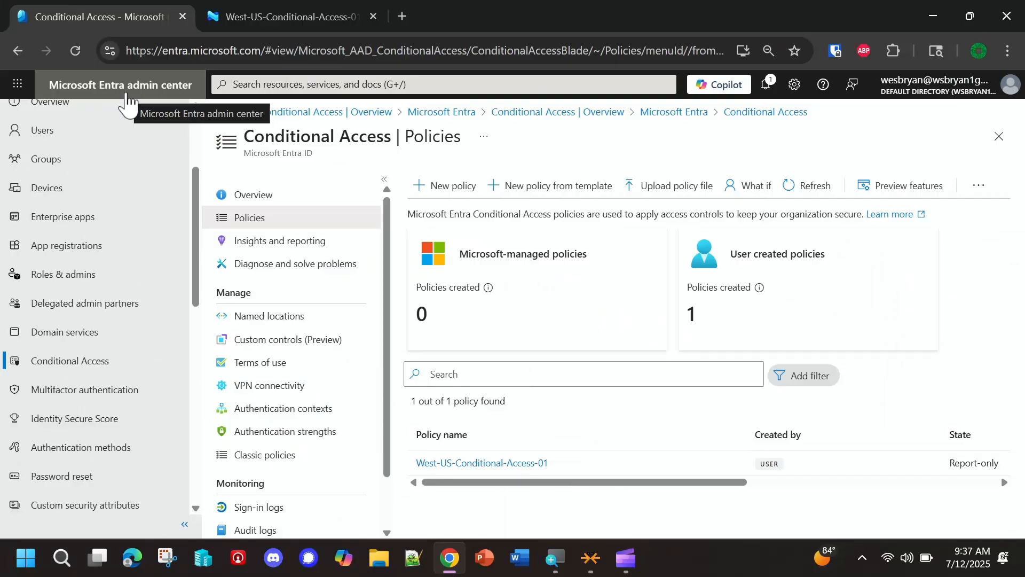
left_click(232, 18)
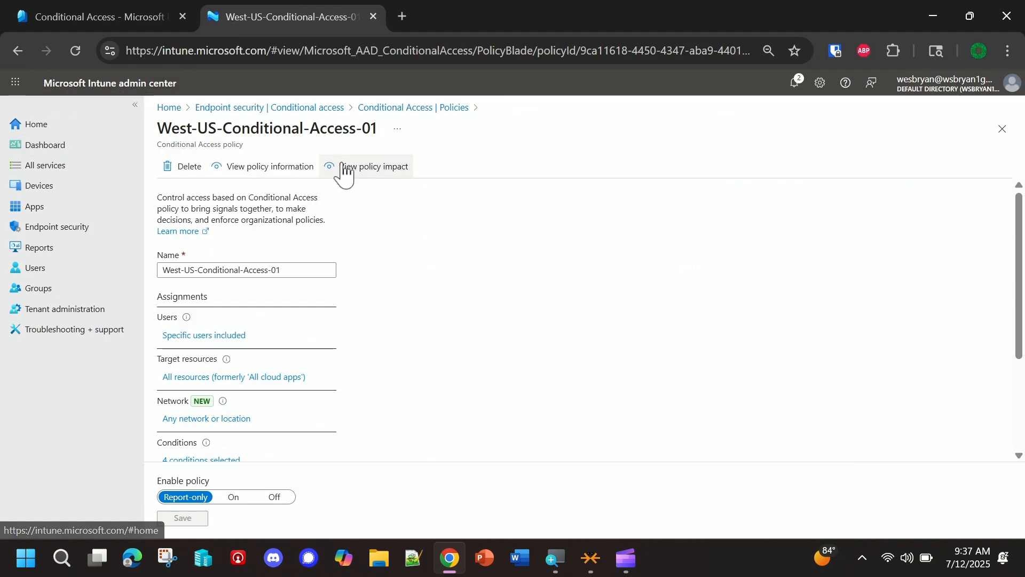
left_click(1003, 130)
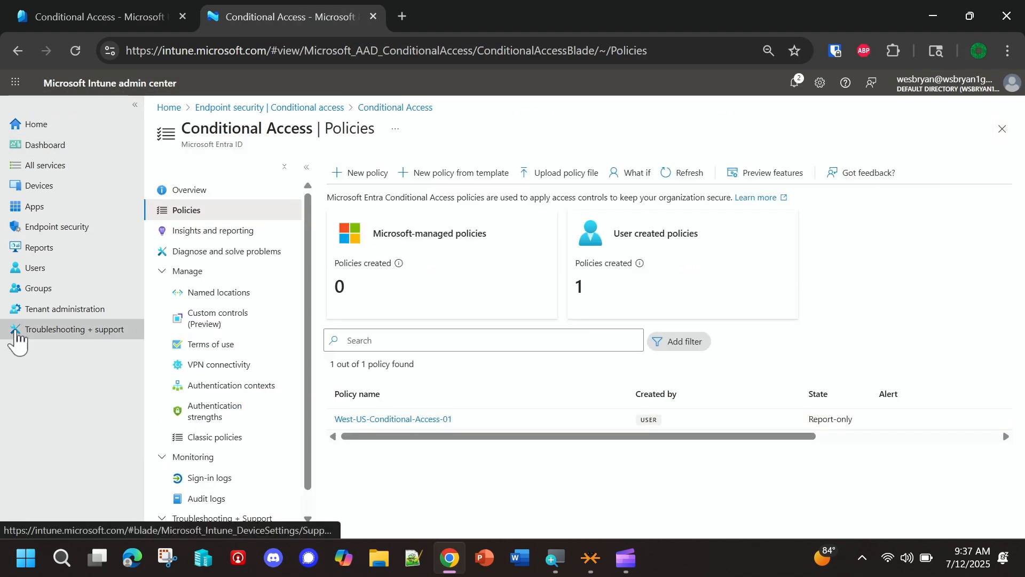